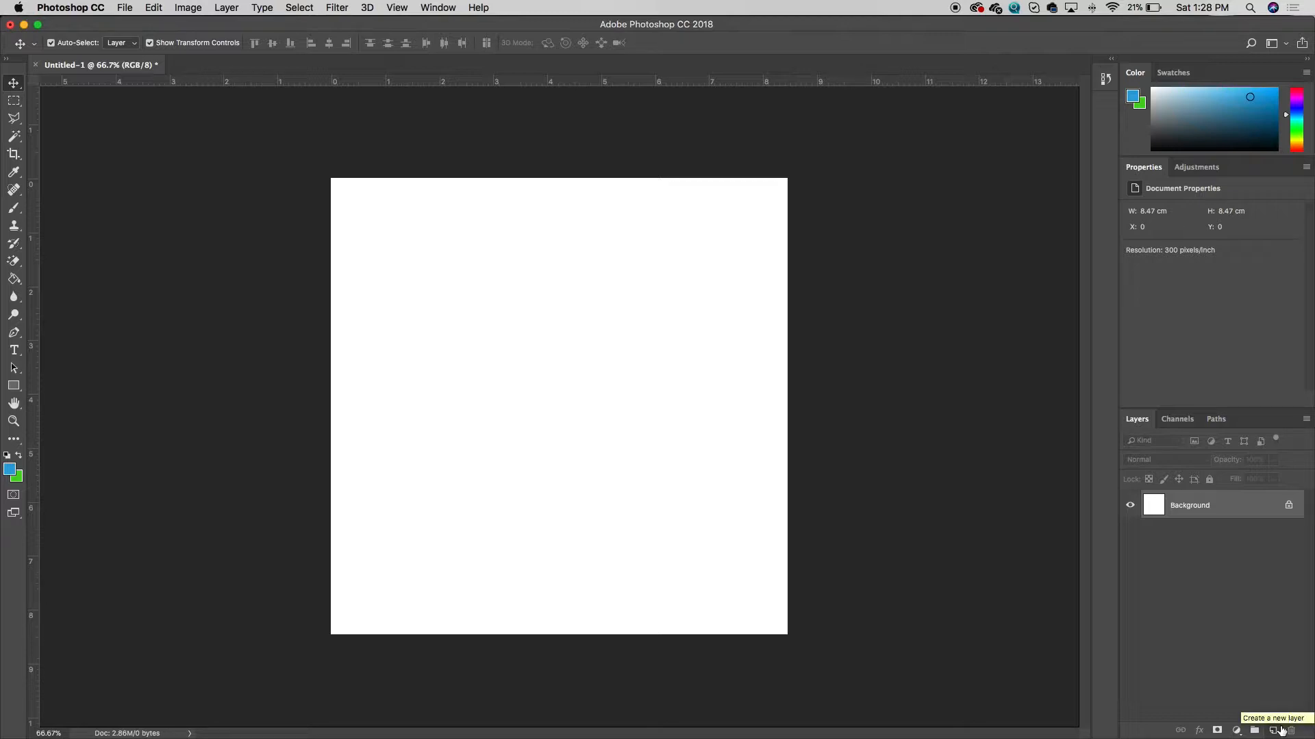
- Add a new layer and draw a green square about 405 px wide near the centre of the canvas
click(1273, 731)
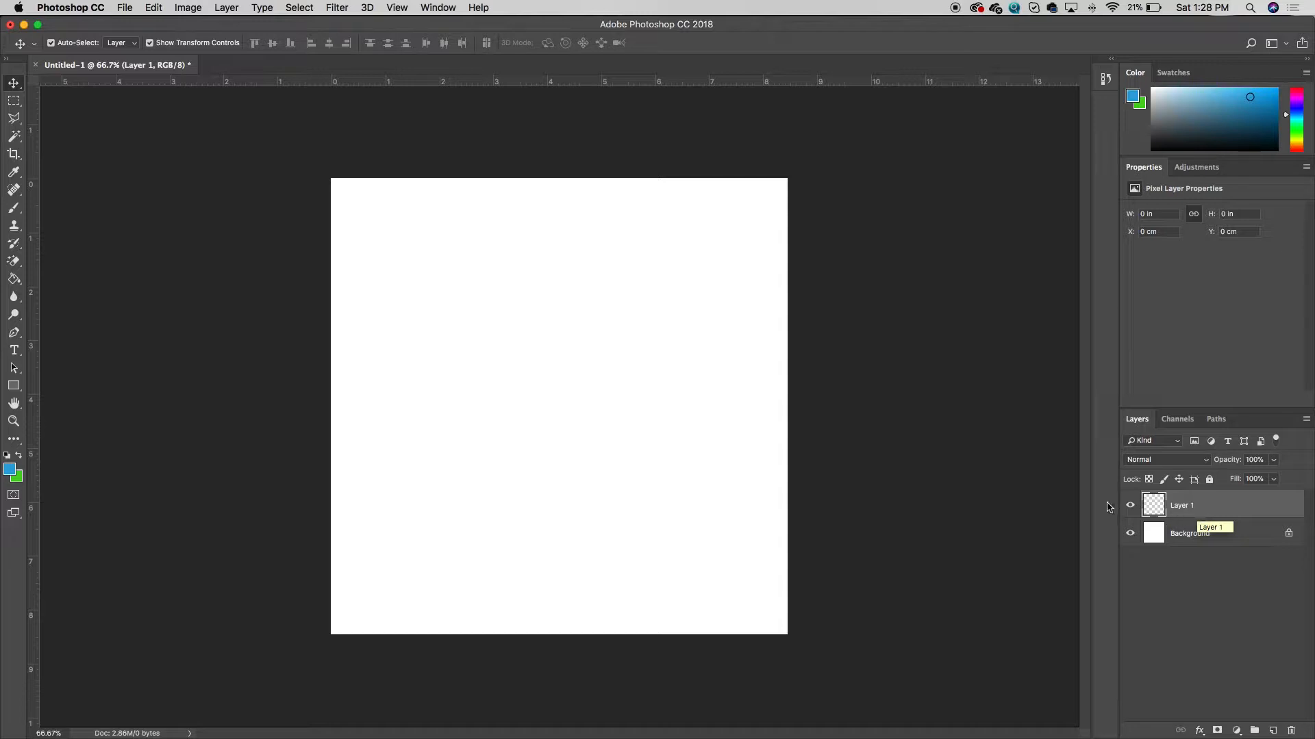
drag(13, 394, 100, 389)
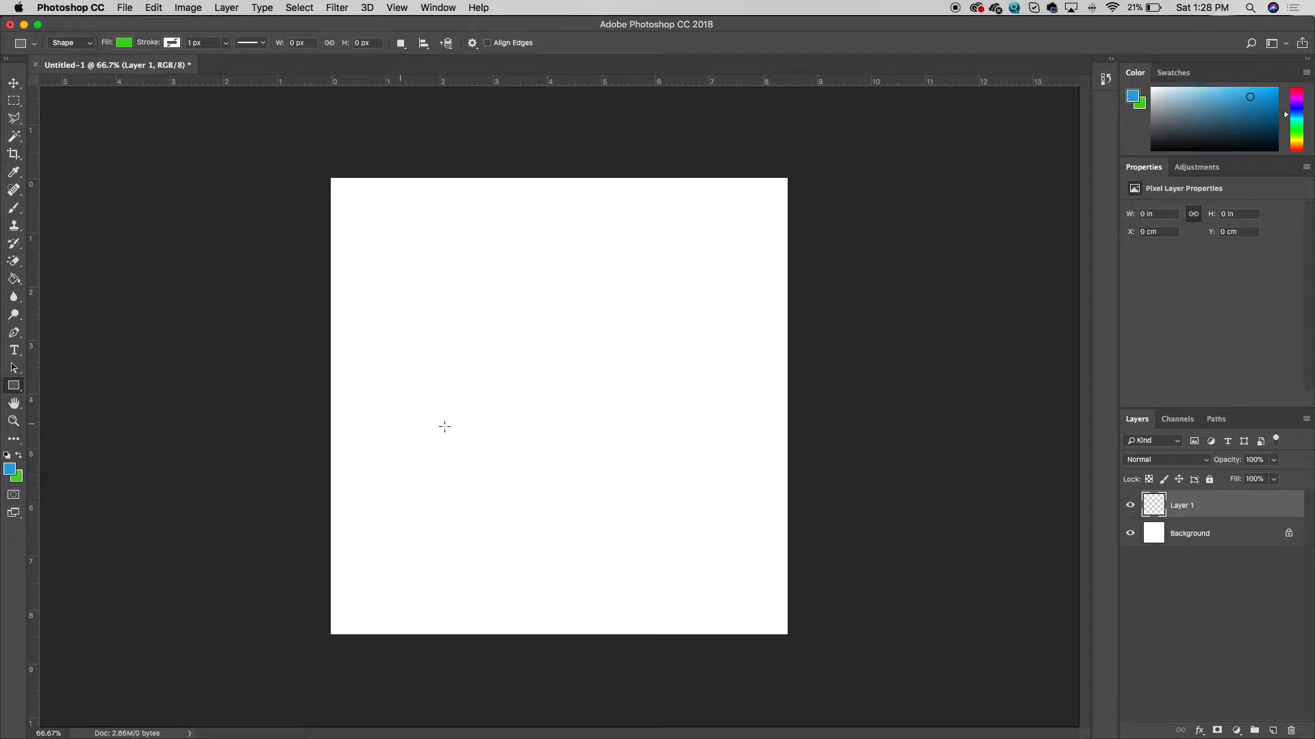
drag(477, 301, 662, 564)
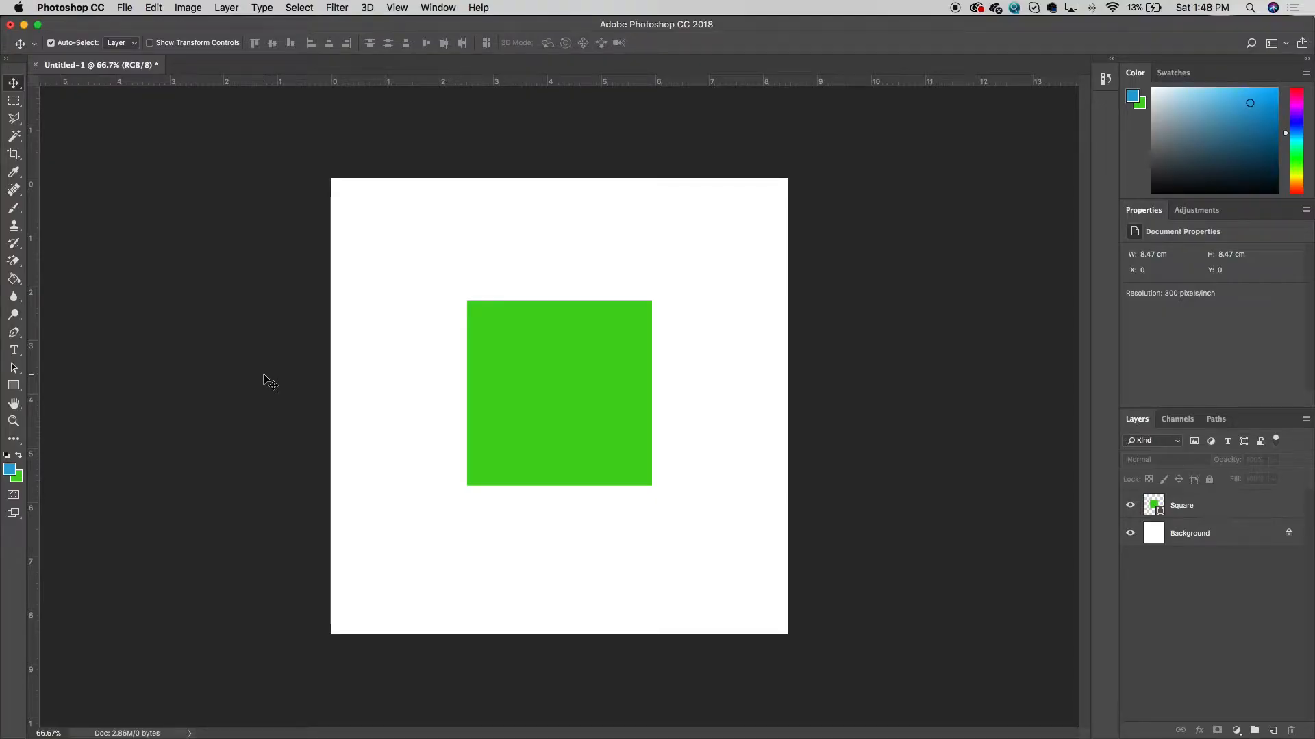
- With the Move tool and transform controls shown, move the Square layer's shape to about X 312 px, Y 298 px
click(15, 84)
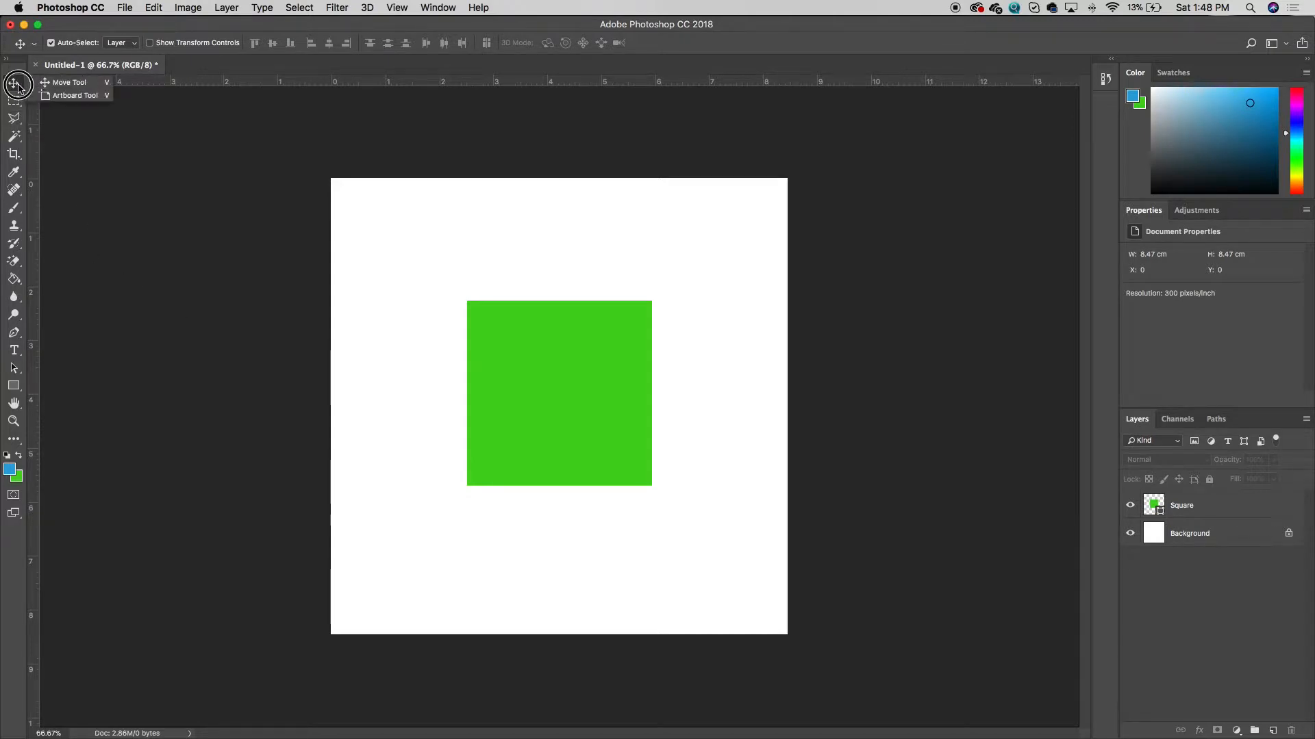
click(82, 84)
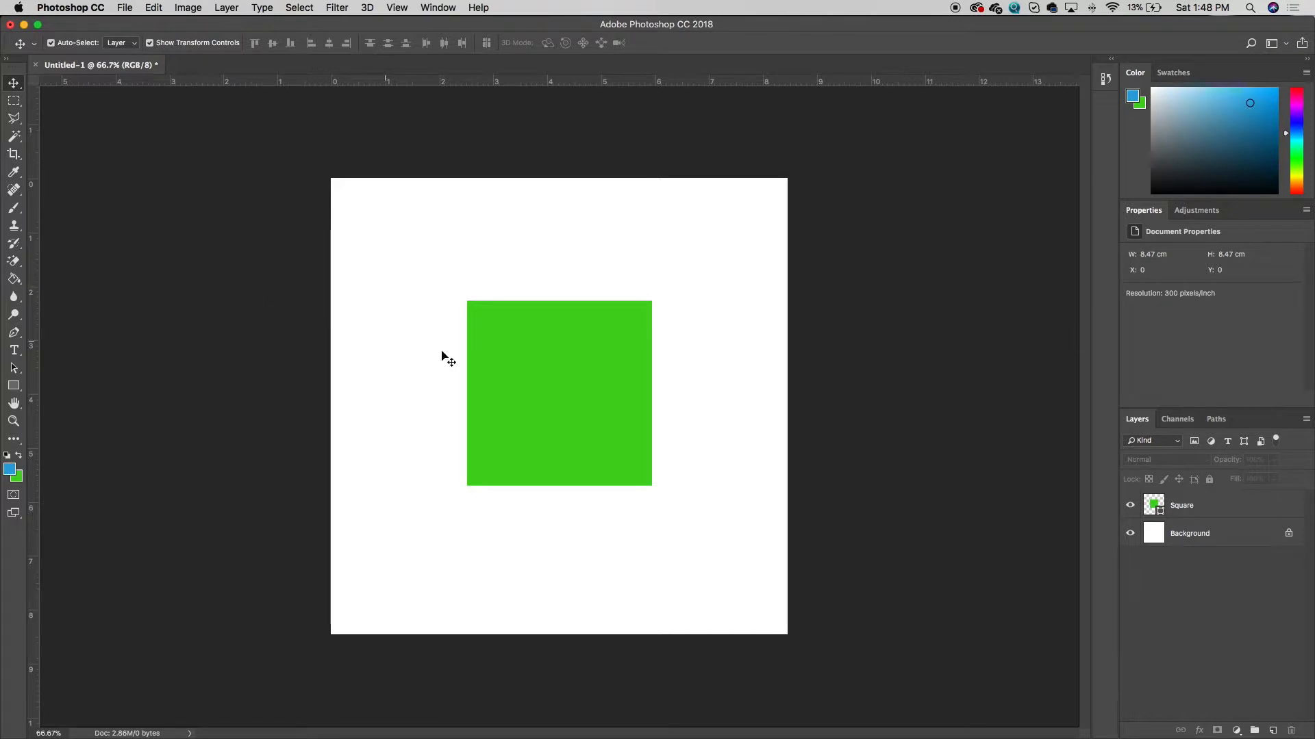
click(1221, 512)
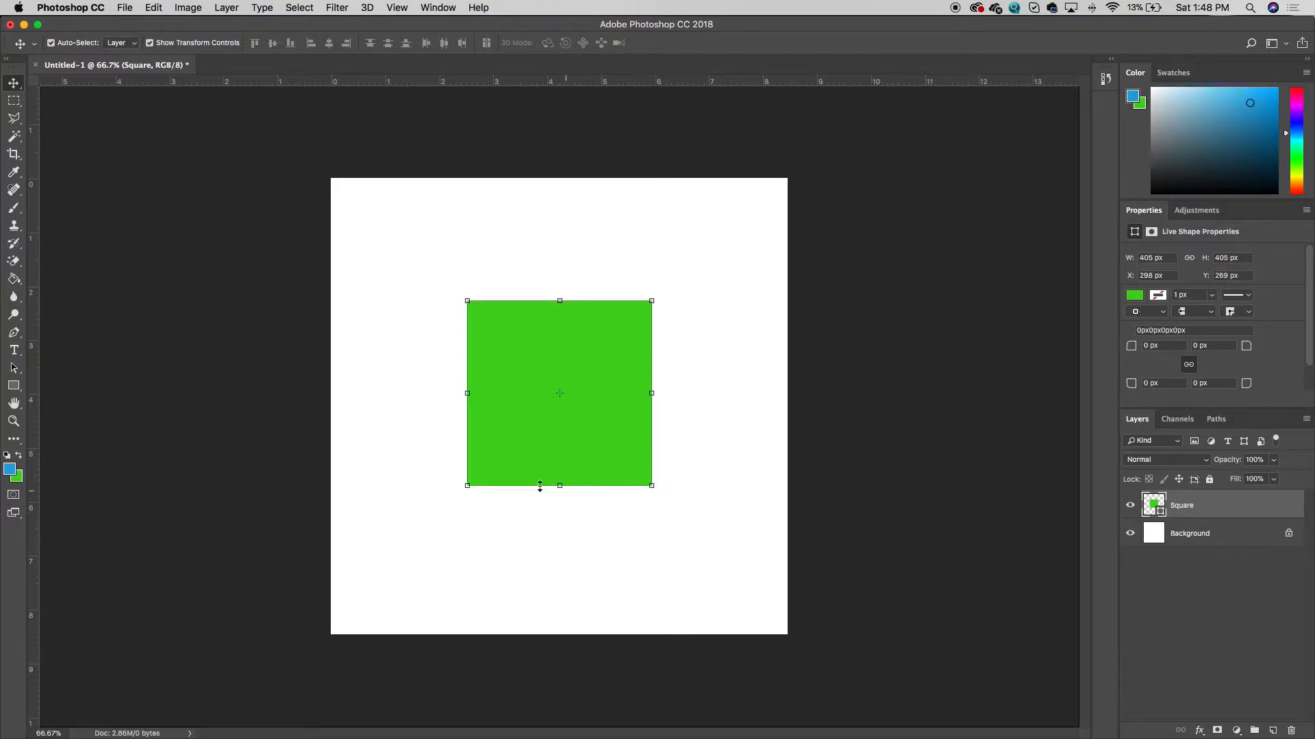
mouse_move(514, 364)
mouse_down()
mouse_move(484, 390)
mouse_move(548, 405)
mouse_move(516, 381)
mouse_up()
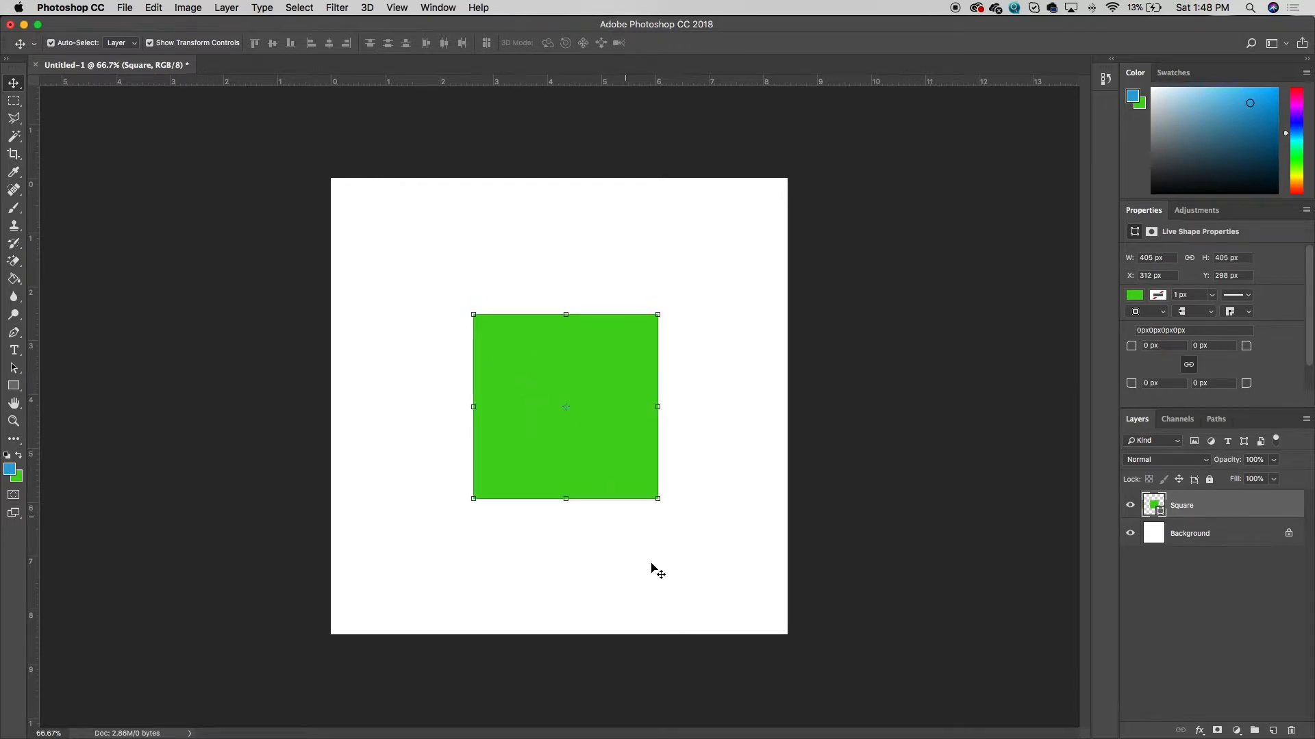
- Scale the green square up from its centre to about 421 px and deselect all layers
mouse_move(658, 500)
mouse_down()
mouse_move(630, 479)
mouse_move(659, 506)
mouse_up()
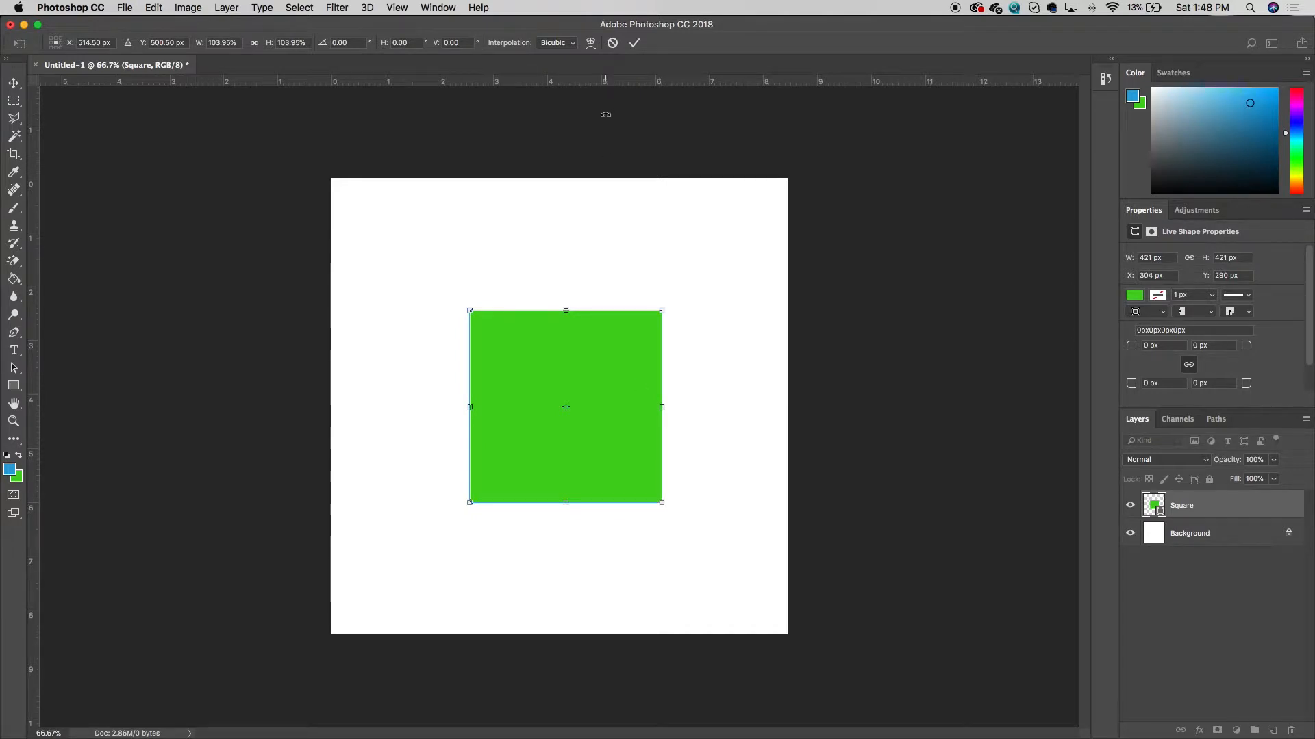
click(635, 44)
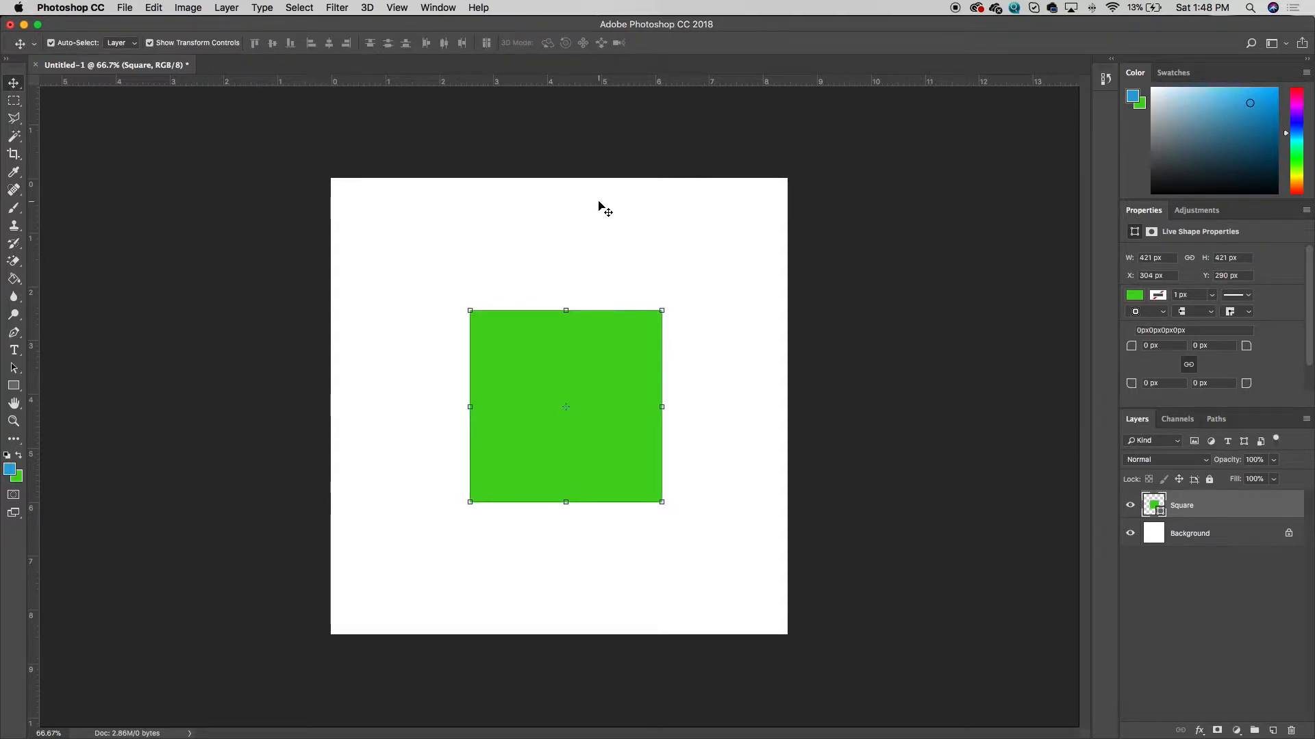
click(301, 8)
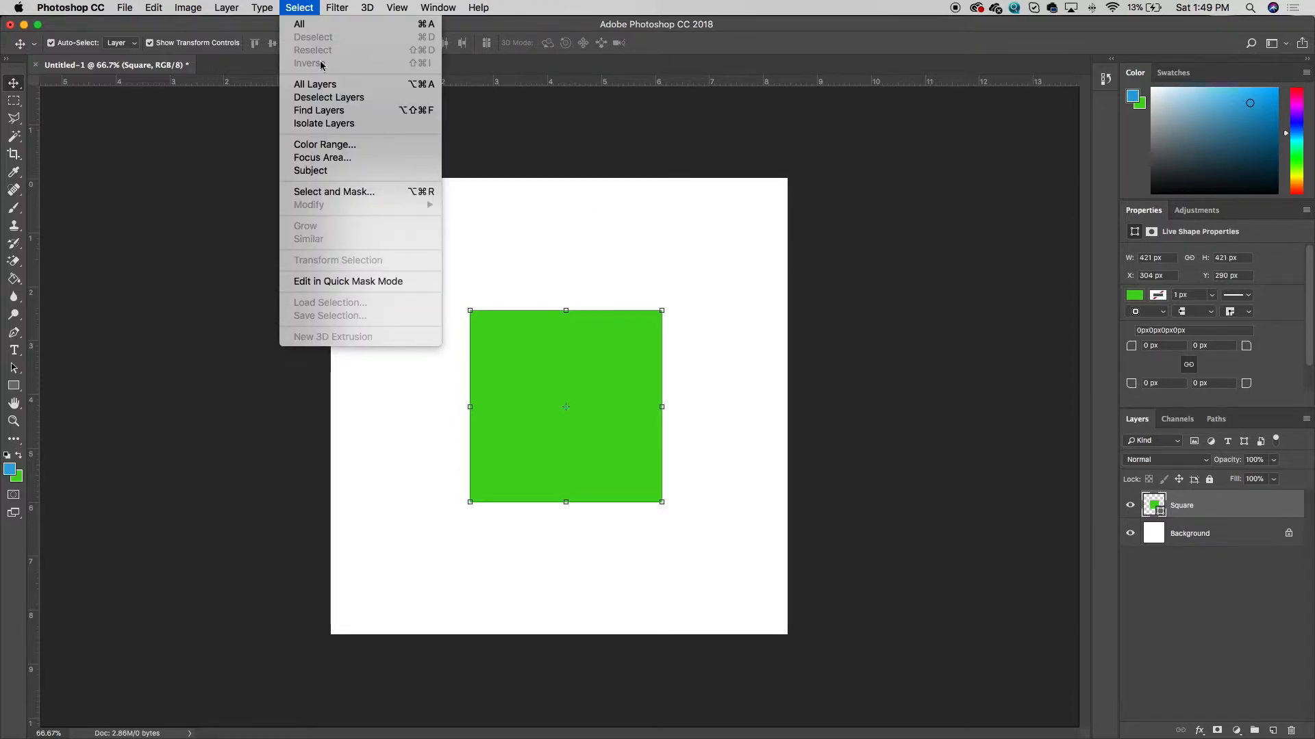
click(335, 99)
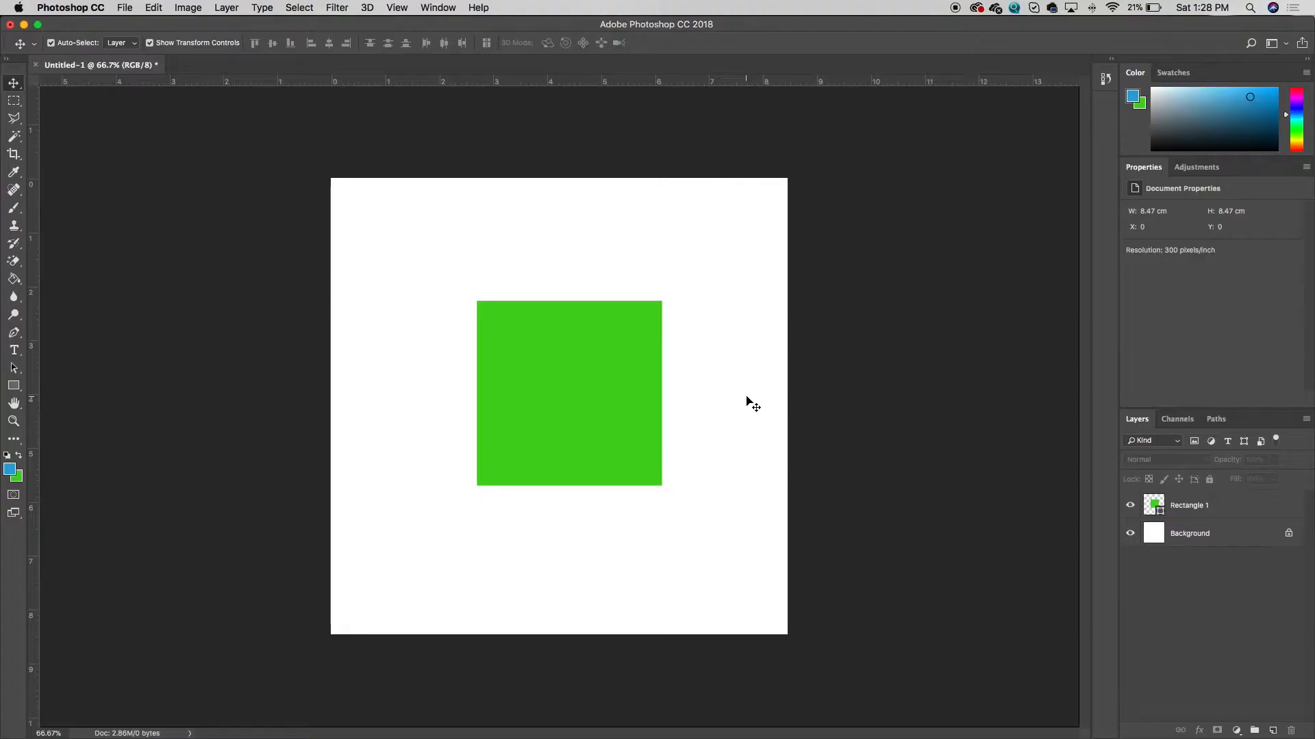
- Rename the green rectangle's layer to Square and deselect it
double_click(1195, 509)
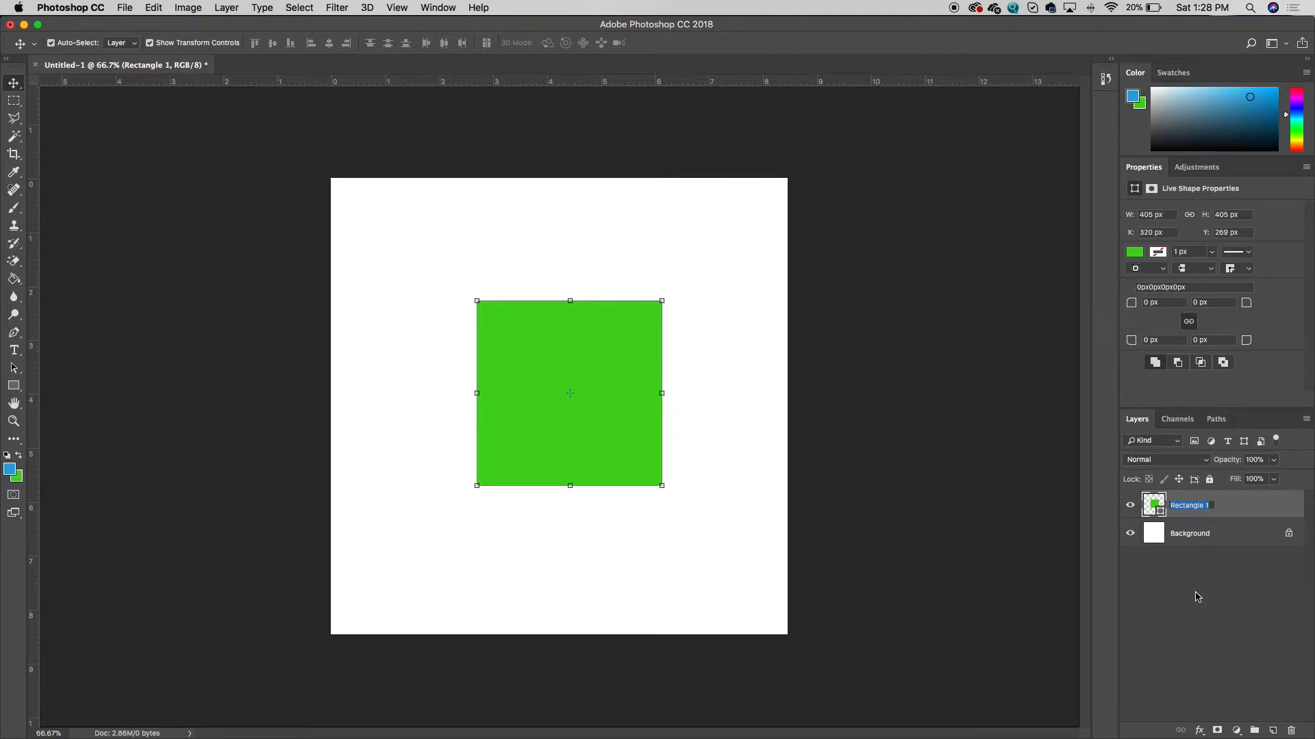
text(Squ)
key(Return)
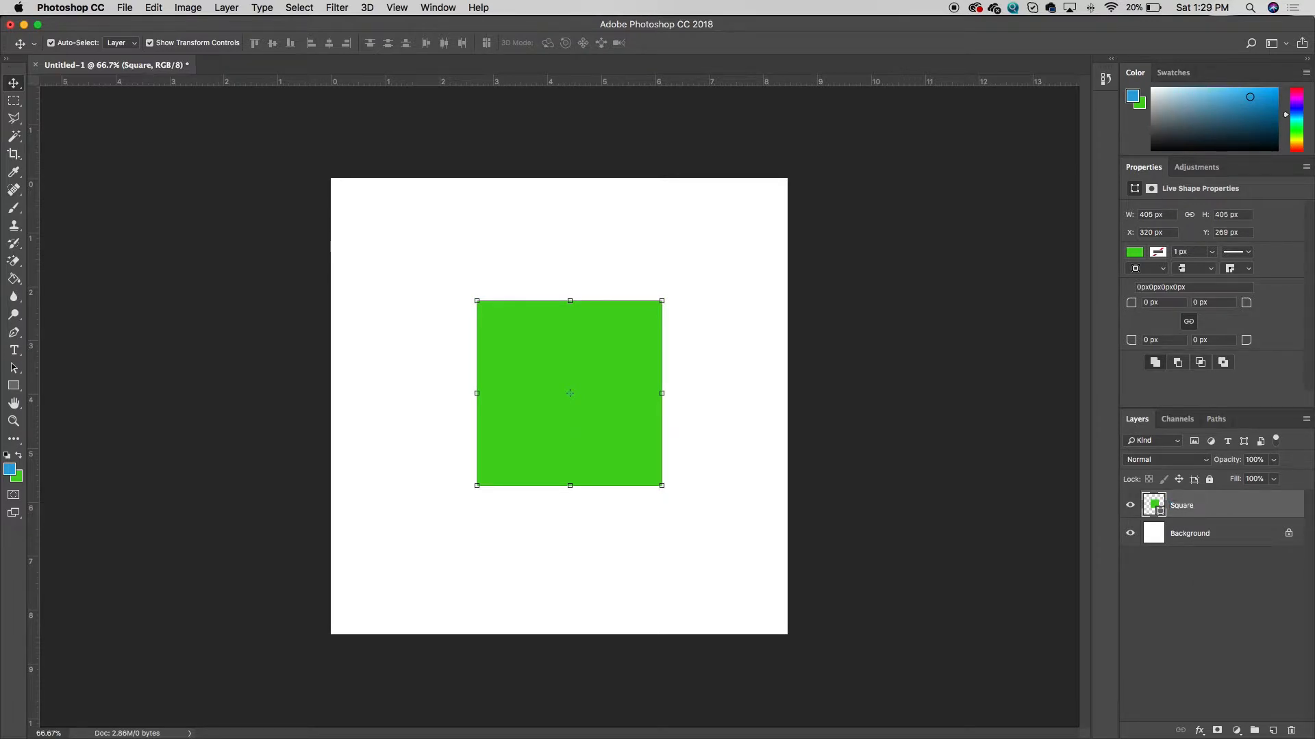
click(967, 554)
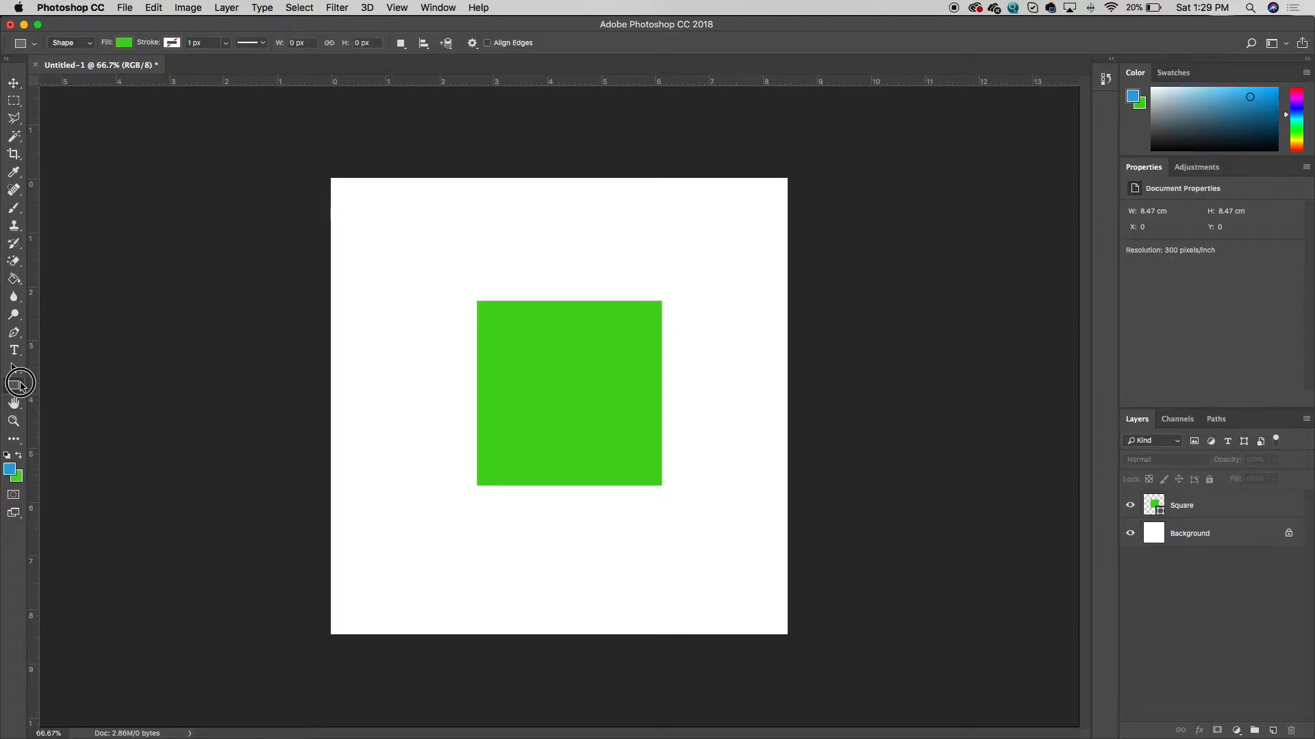
- Draw a green circle about 314 px in diameter over the square with the Ellipse Tool
right_click(13, 386)
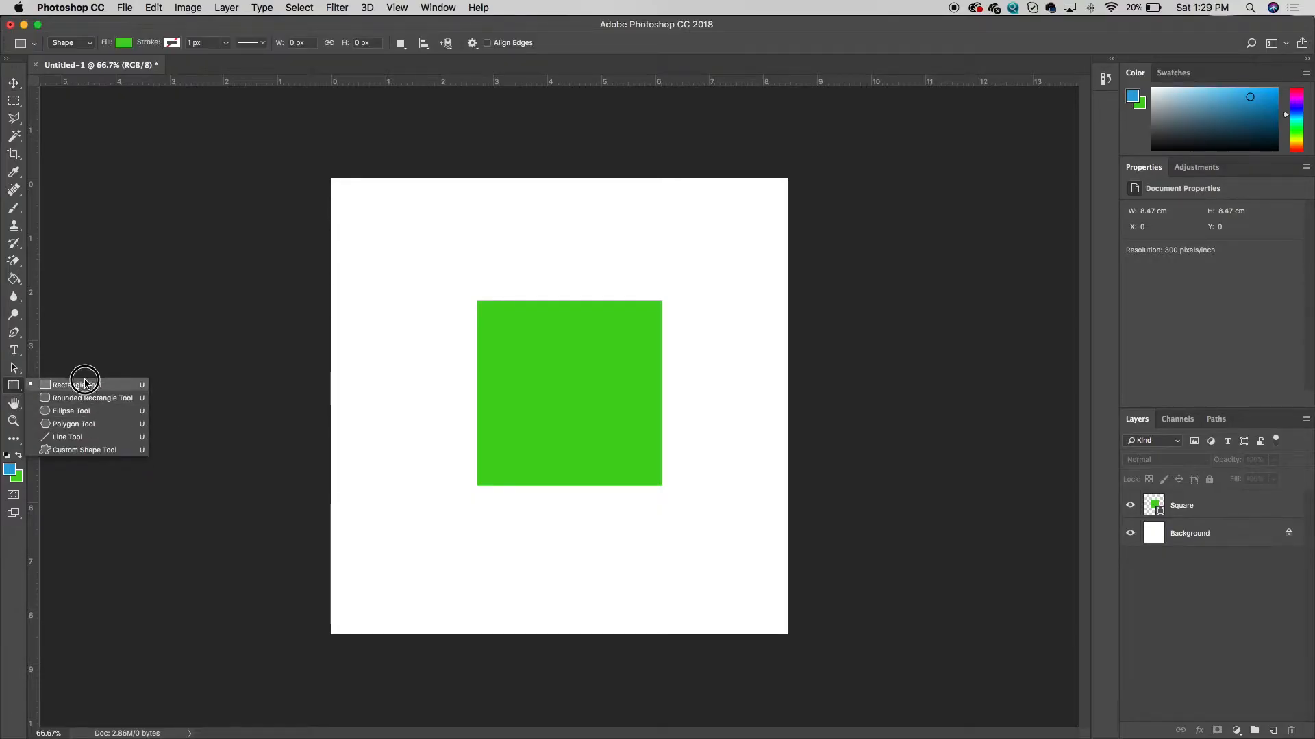
click(89, 410)
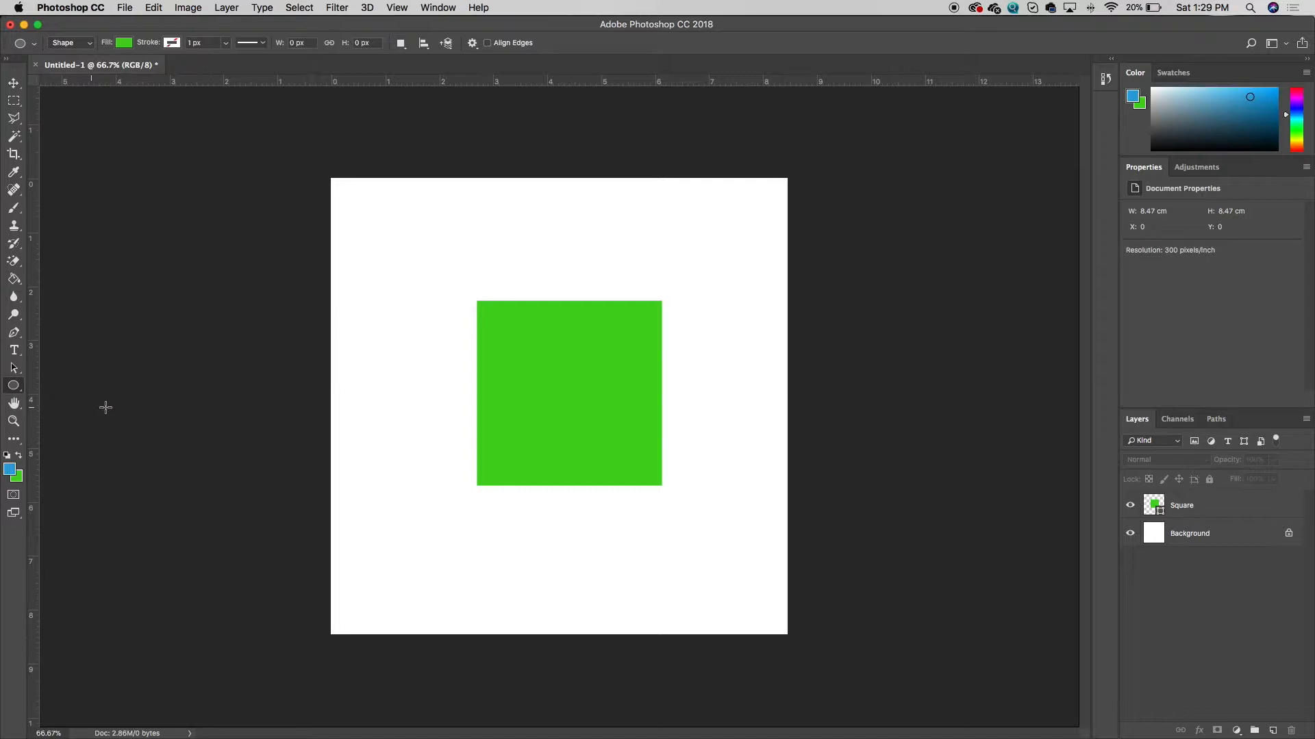
drag(490, 321, 634, 499)
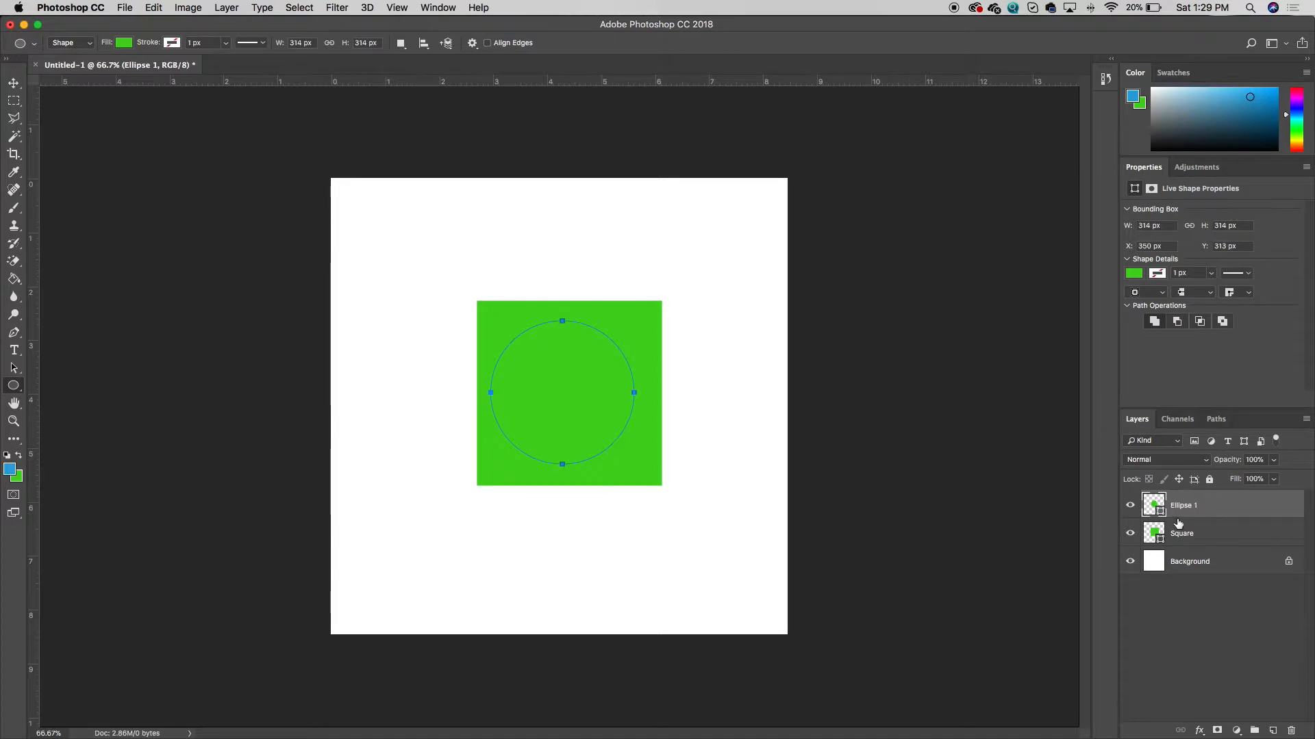
- Draw a three-sided polygon about 416 by 479 px and move it over the square and circle
drag(16, 389, 90, 425)
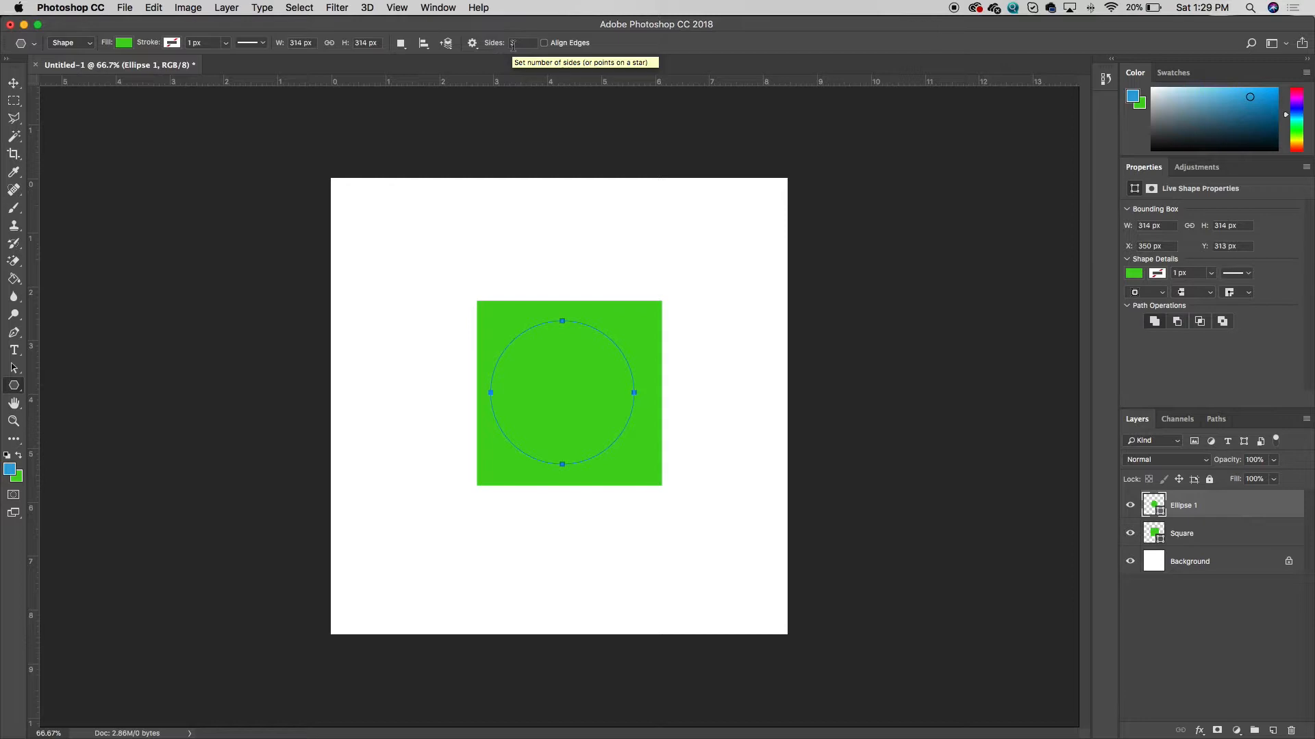
drag(511, 285, 572, 395)
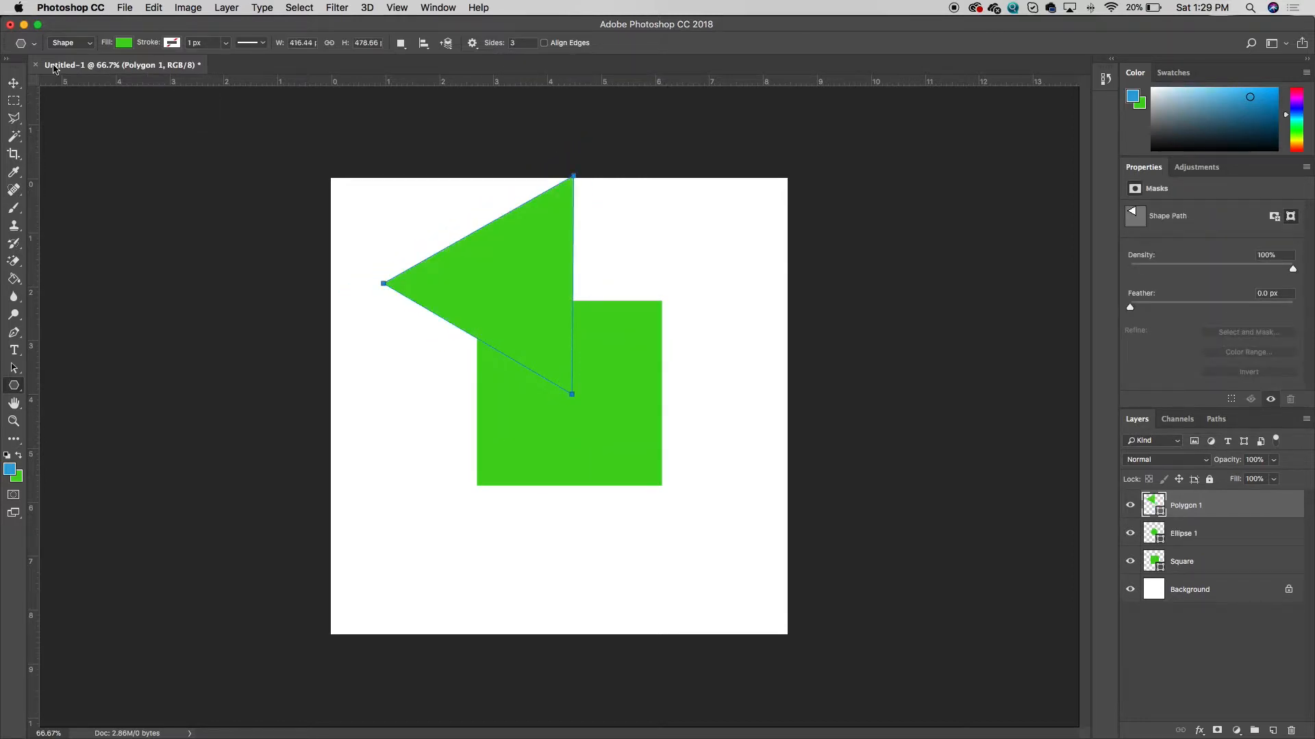
click(14, 83)
drag(508, 232, 576, 327)
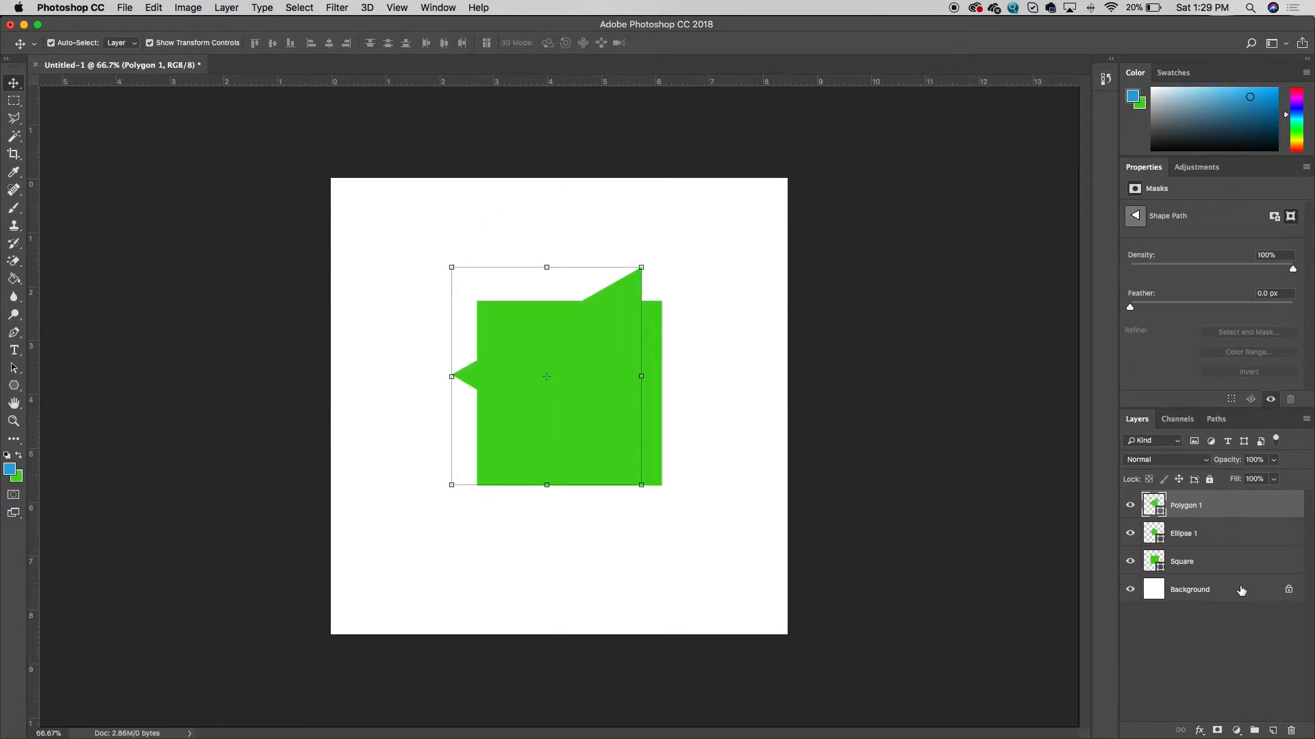
- Rename the ellipse layer to Circle and the polygon layer to Triangle
double_click(1186, 537)
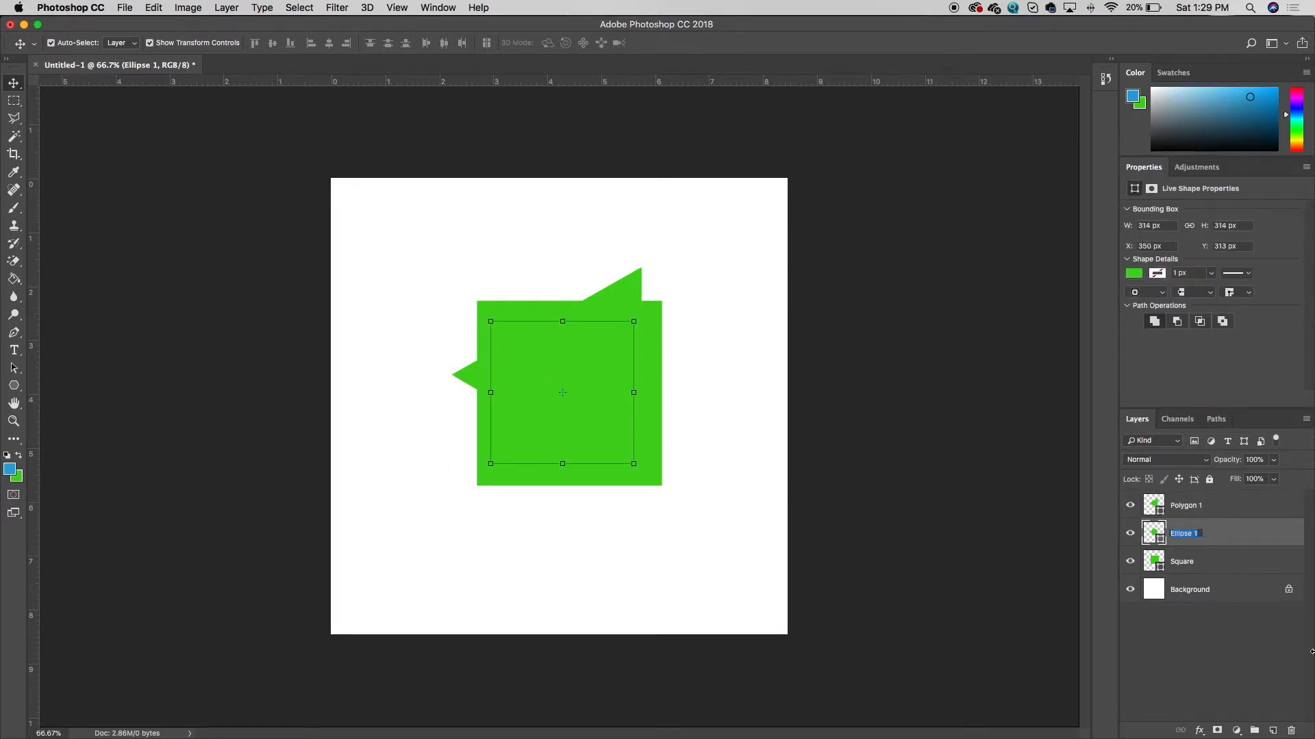
text(Circle)
key(Return)
double_click(1184, 506)
text(Triangle)
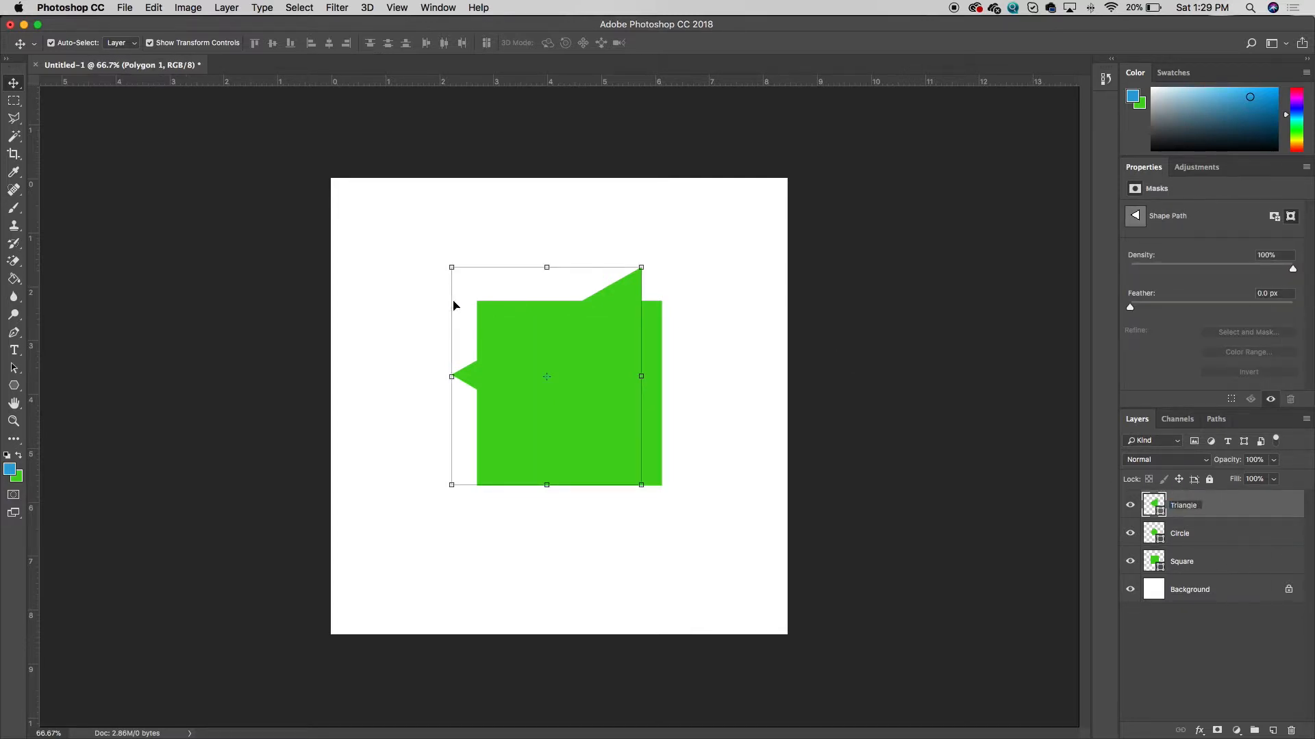
key(Return)
key(b)
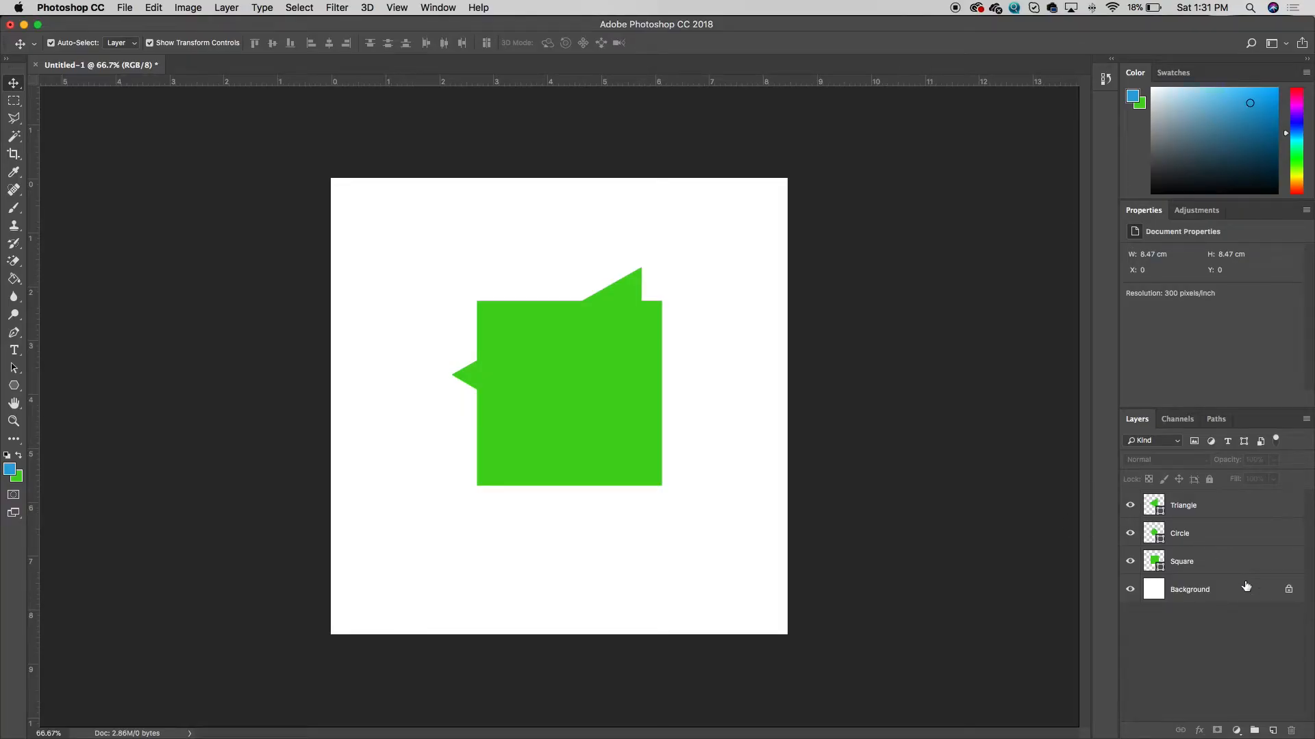
- Change the Circle layer's fill colour to blue, #2359b2
double_click(1154, 534)
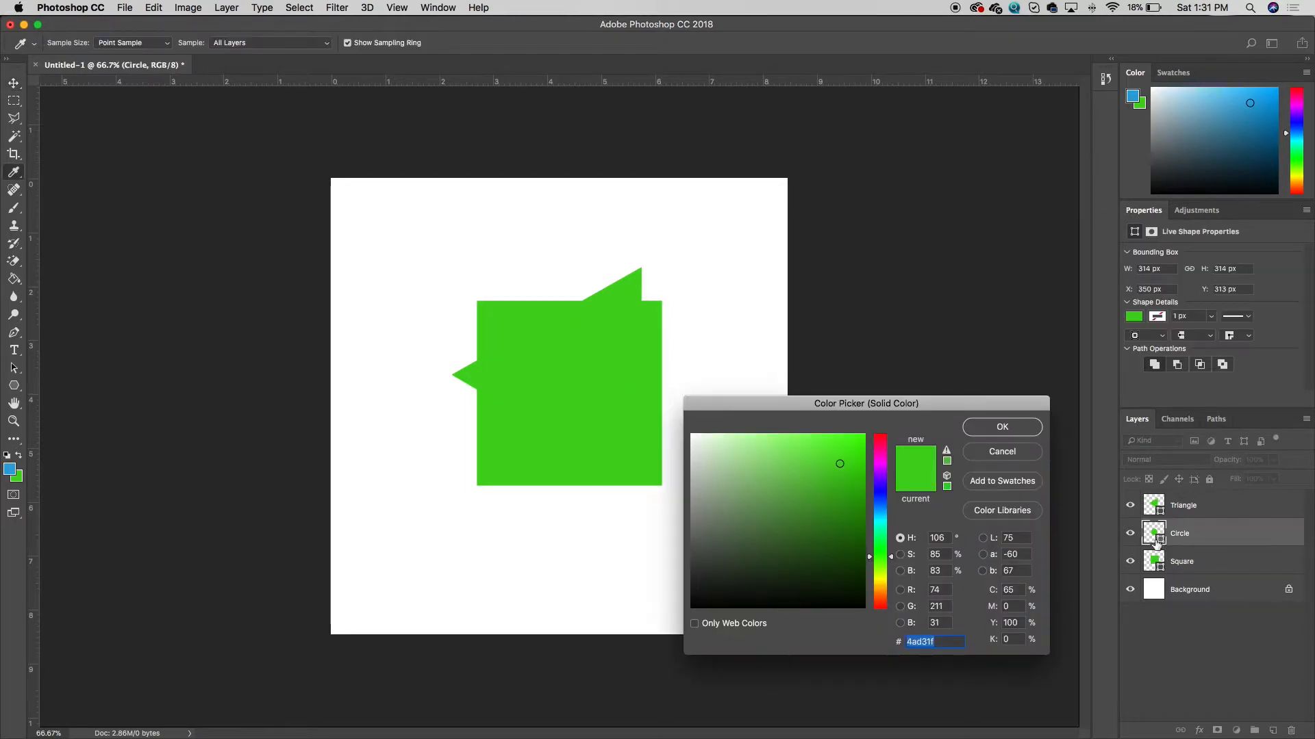
click(882, 518)
drag(881, 518, 833, 484)
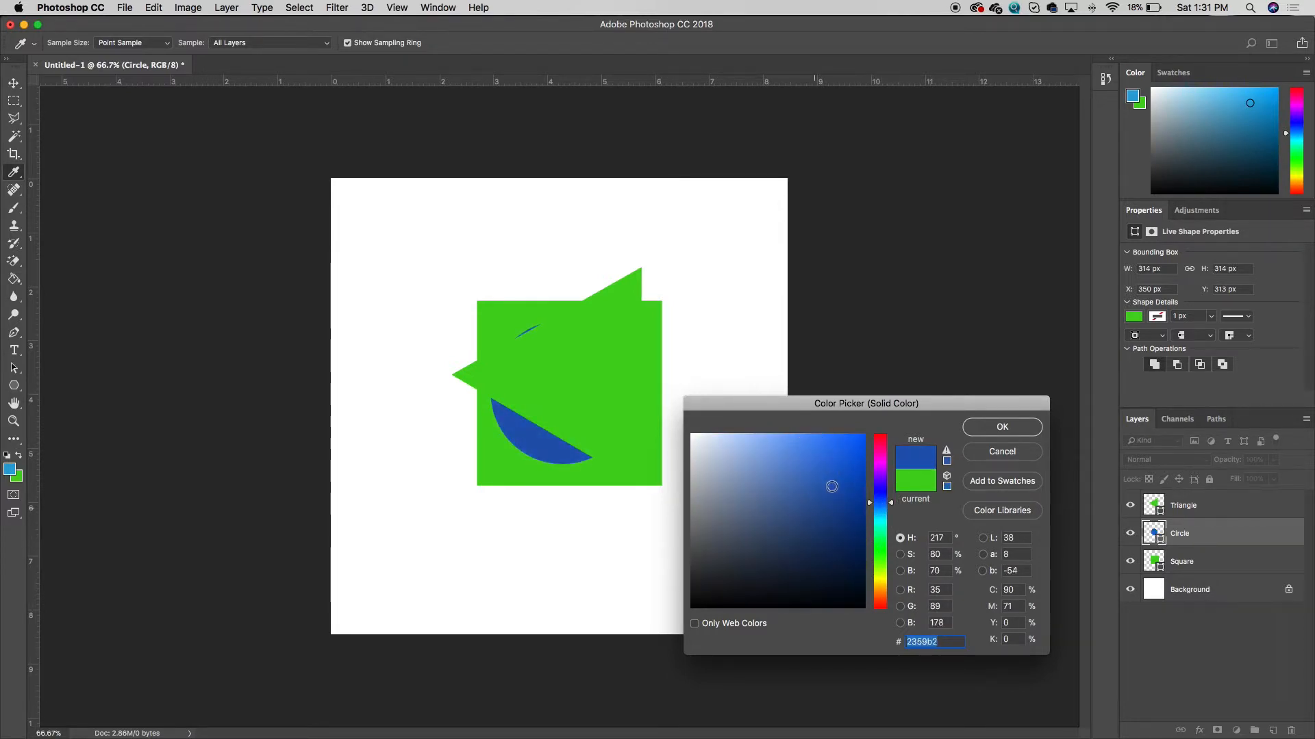
click(1000, 428)
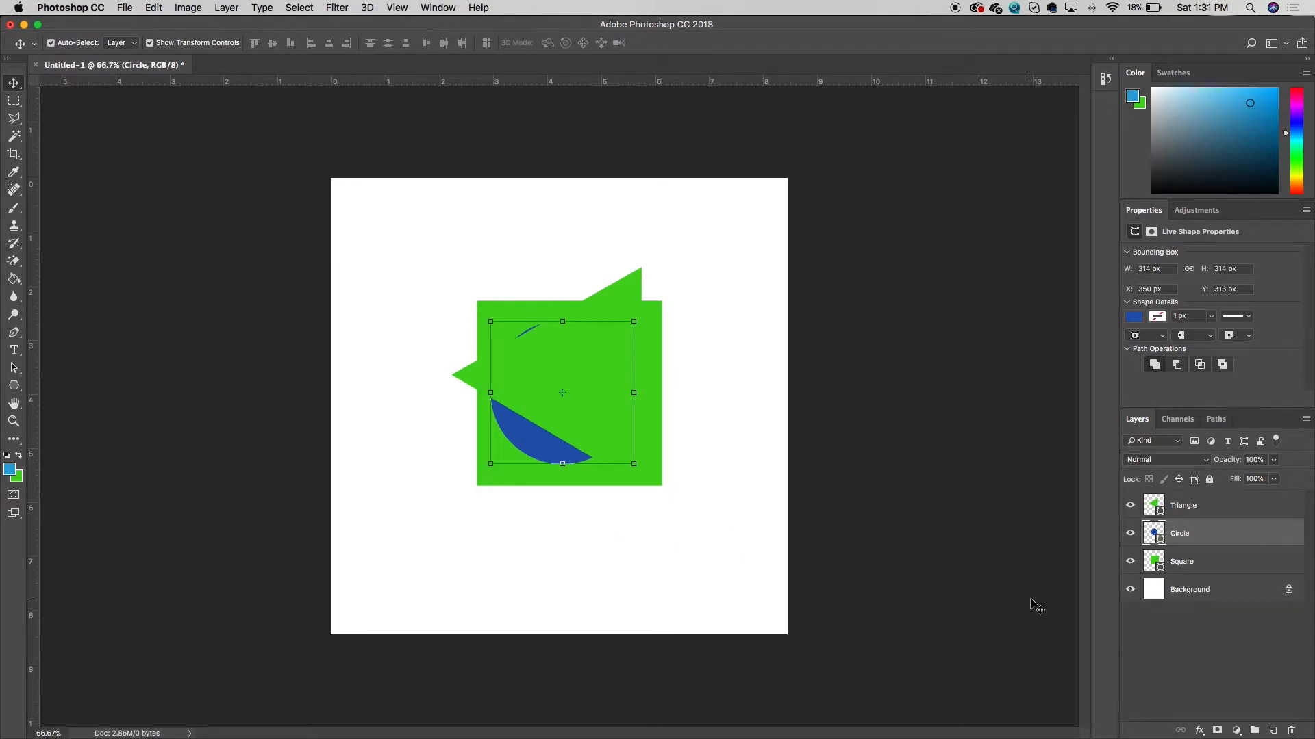
- Change the Triangle layer's fill colour to red, #d31f45, and deselect the layer
double_click(1160, 515)
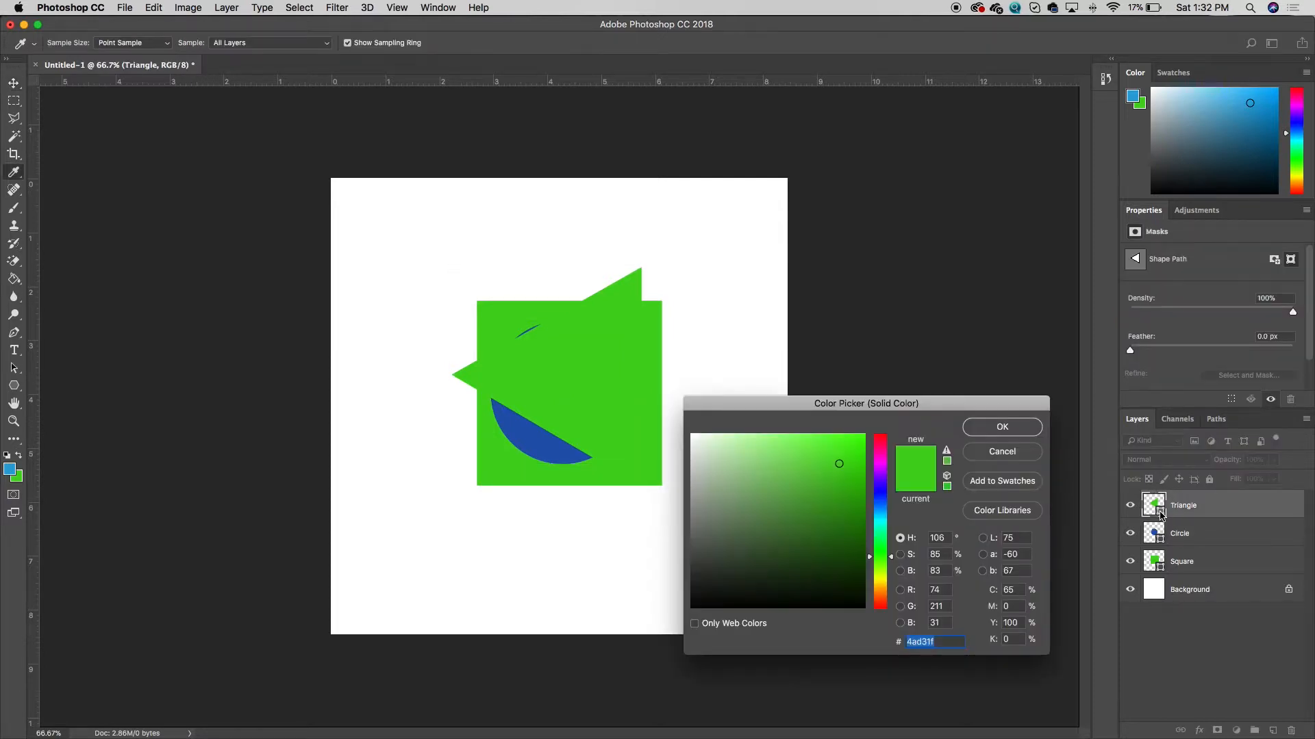
click(878, 453)
drag(878, 453, 882, 441)
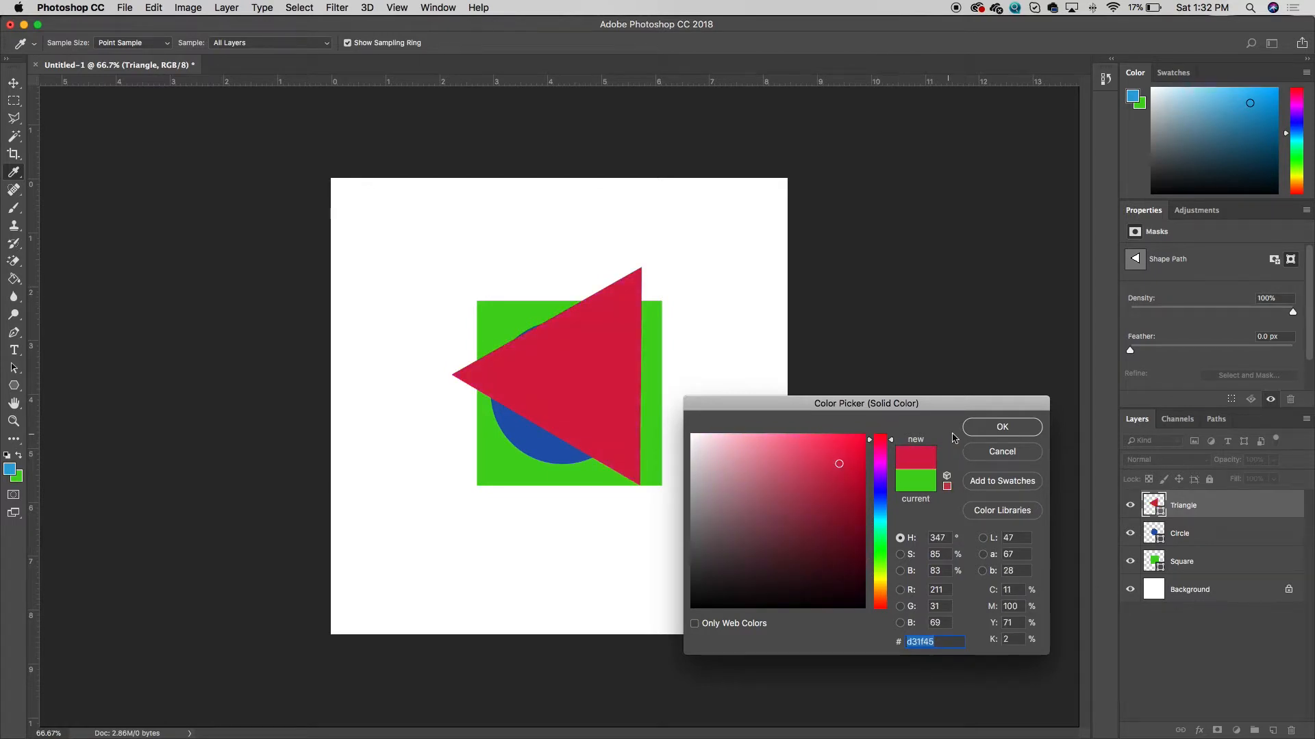
click(987, 433)
click(784, 389)
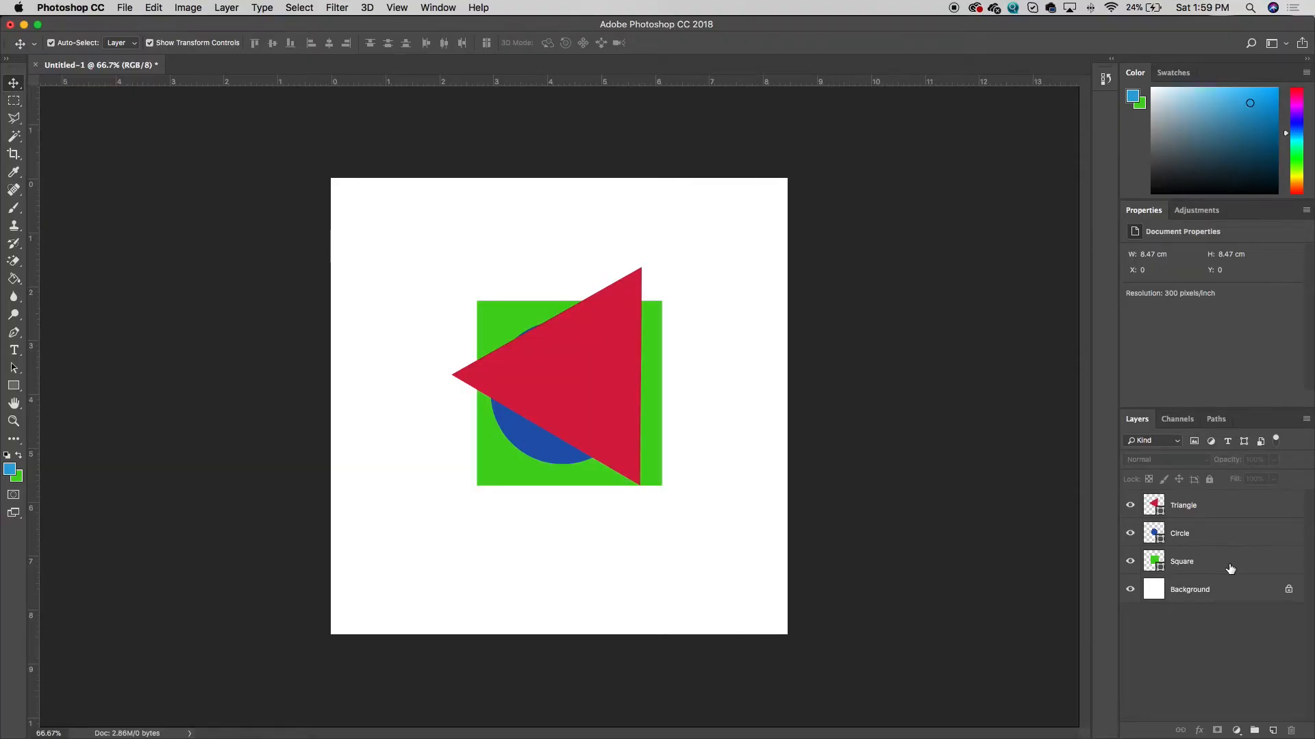
- Reorder the layers so that Triangle sits between Circle and Square
click(1225, 506)
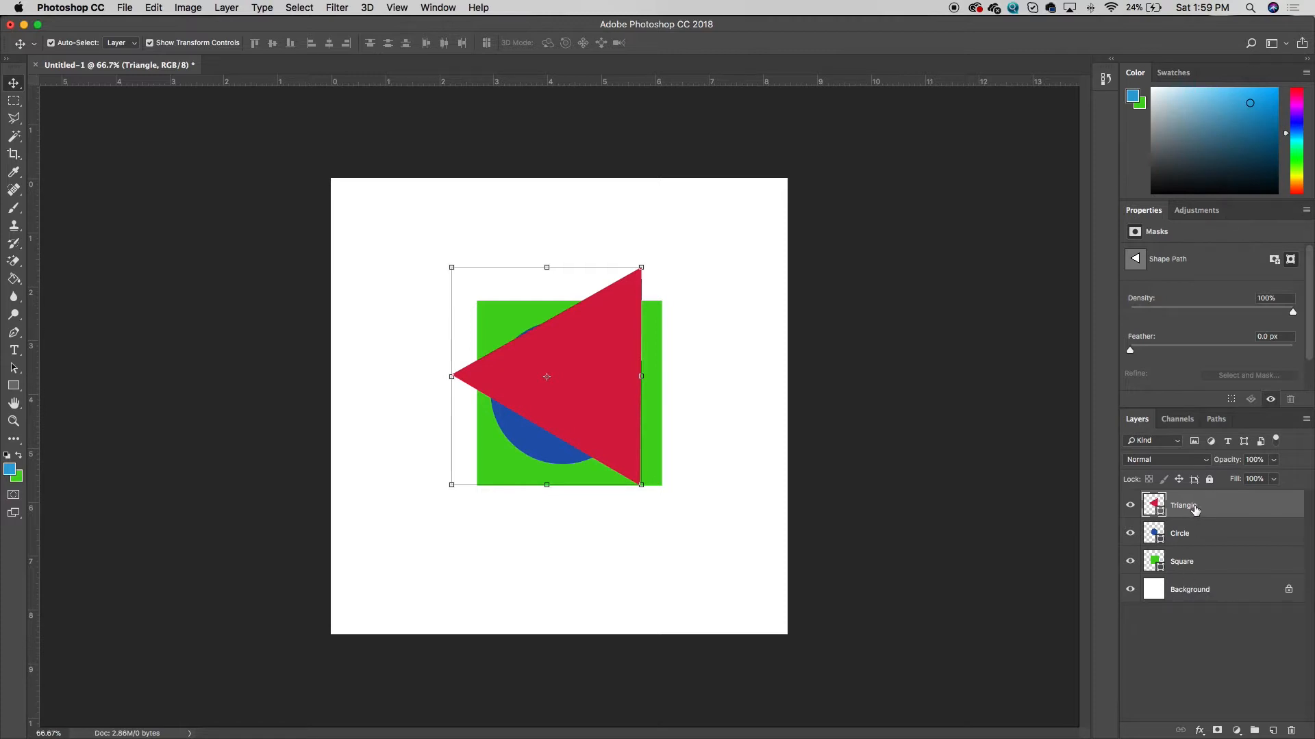
drag(1195, 509, 1194, 544)
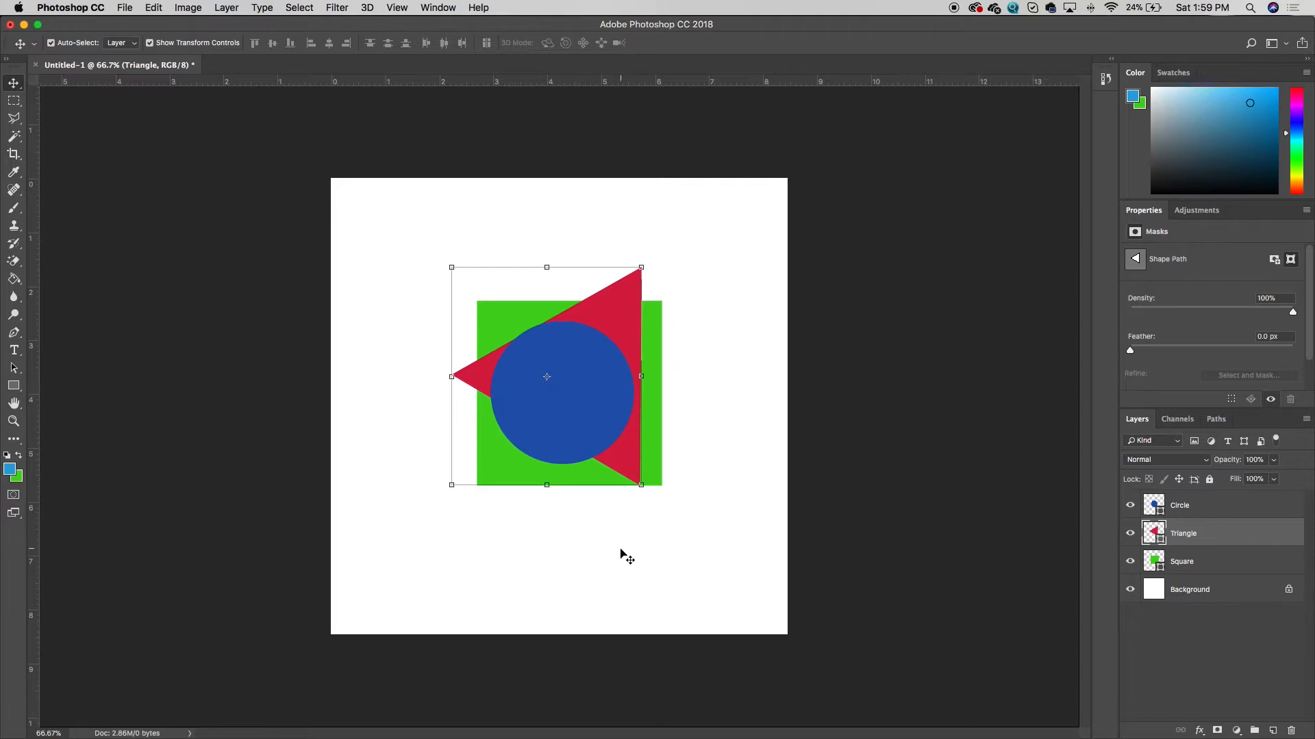
- Move the Square layer to the top of the layer stack, above Circle
click(1198, 570)
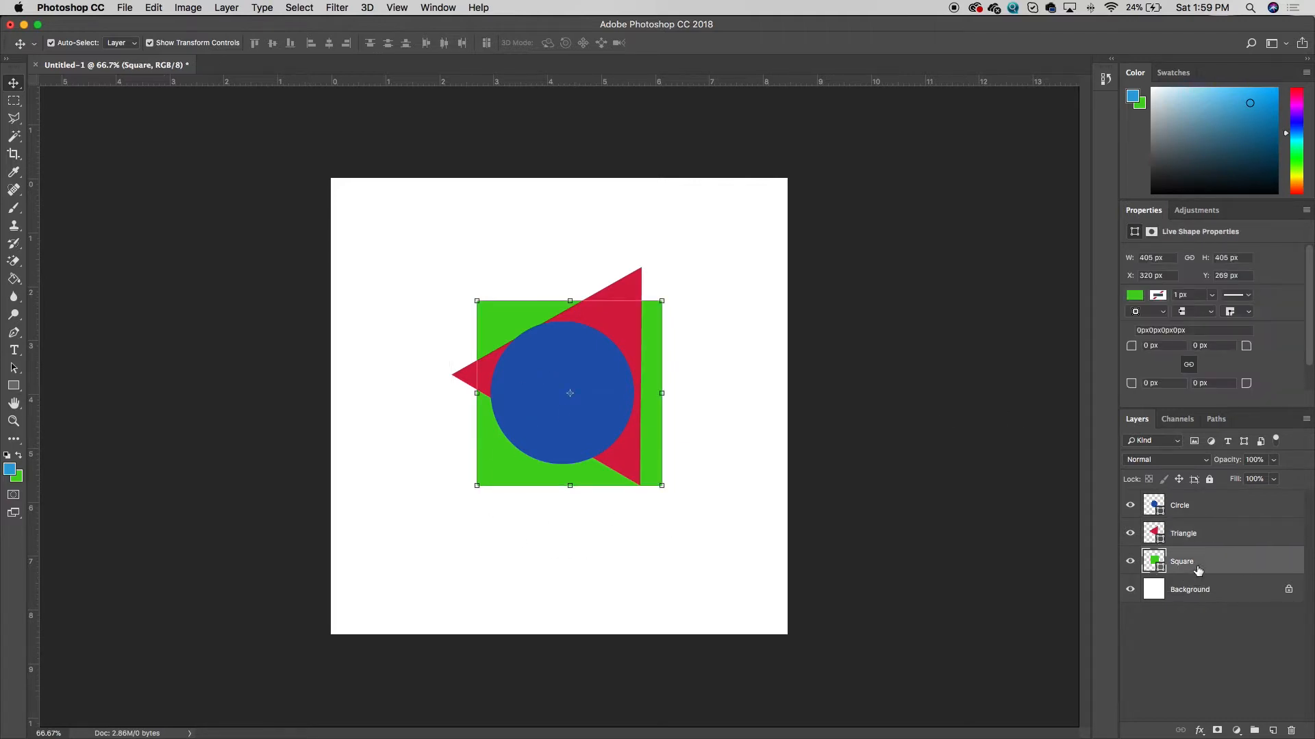
click(1029, 562)
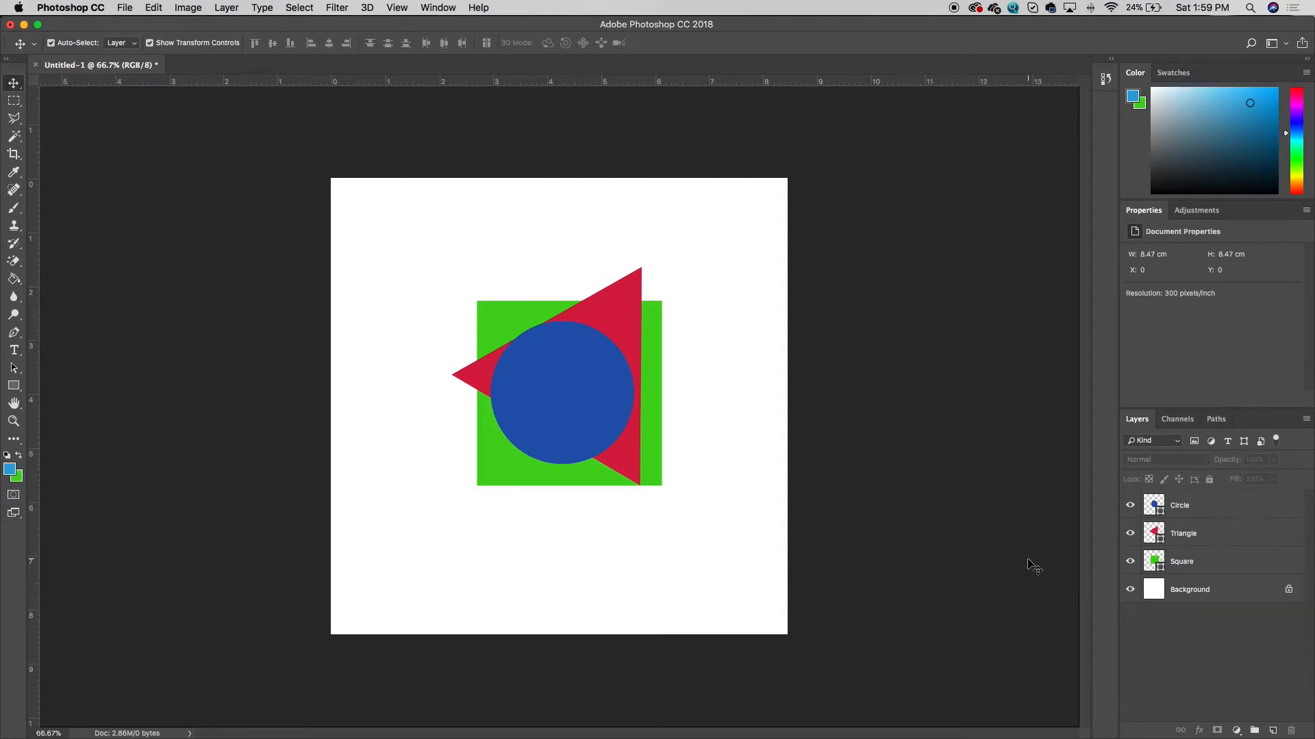
click(1219, 564)
drag(1181, 567, 1189, 500)
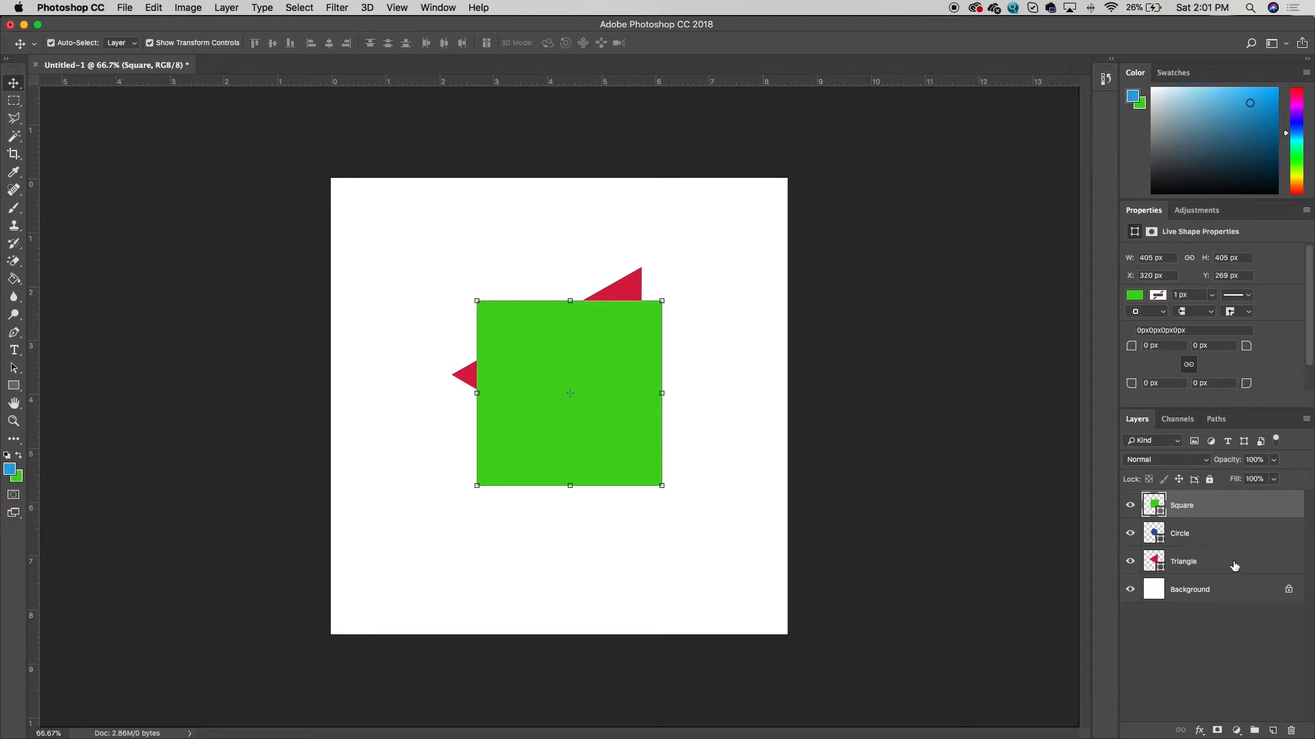
- Send the Square layer backward two levels so it sits just above the Background
key(super)
key(super+bracketleft)
key(super+bracketleft)
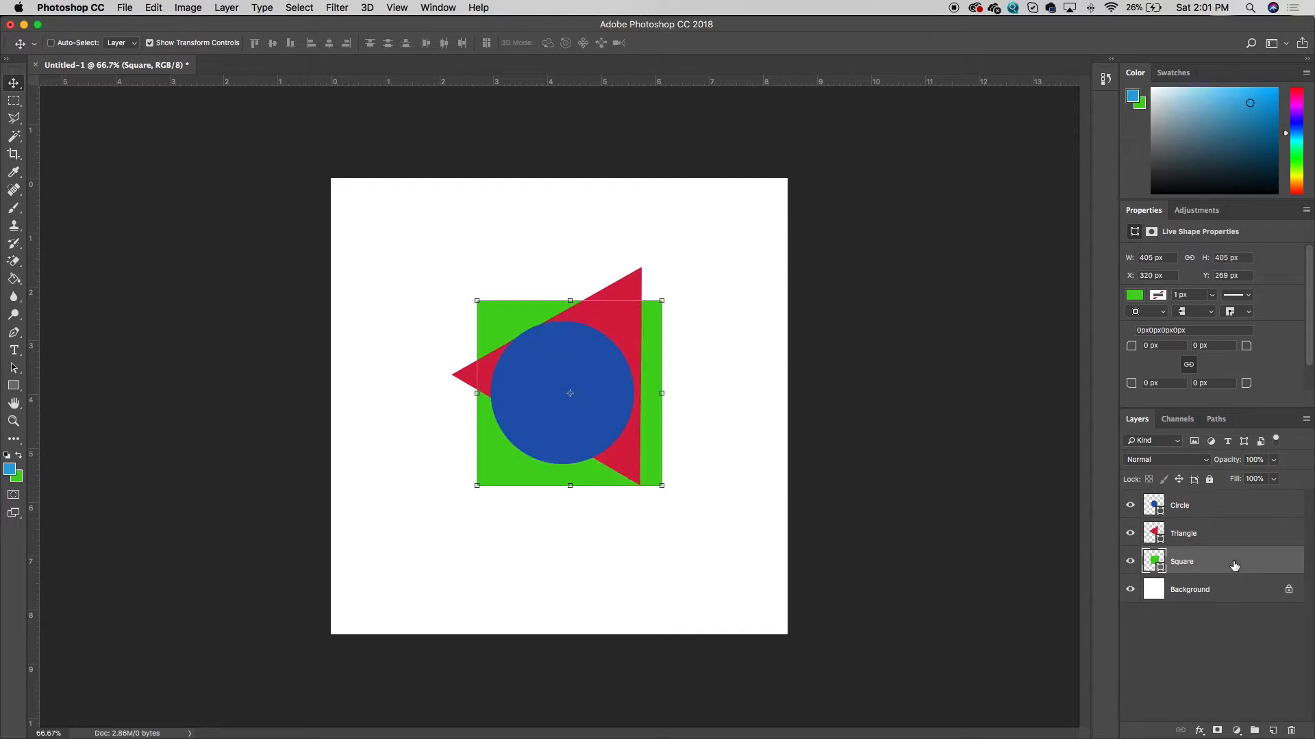
- Bring the Square layer forward two levels to the top of the layer stack
key(super+bracketright)
key(super+bracketright)
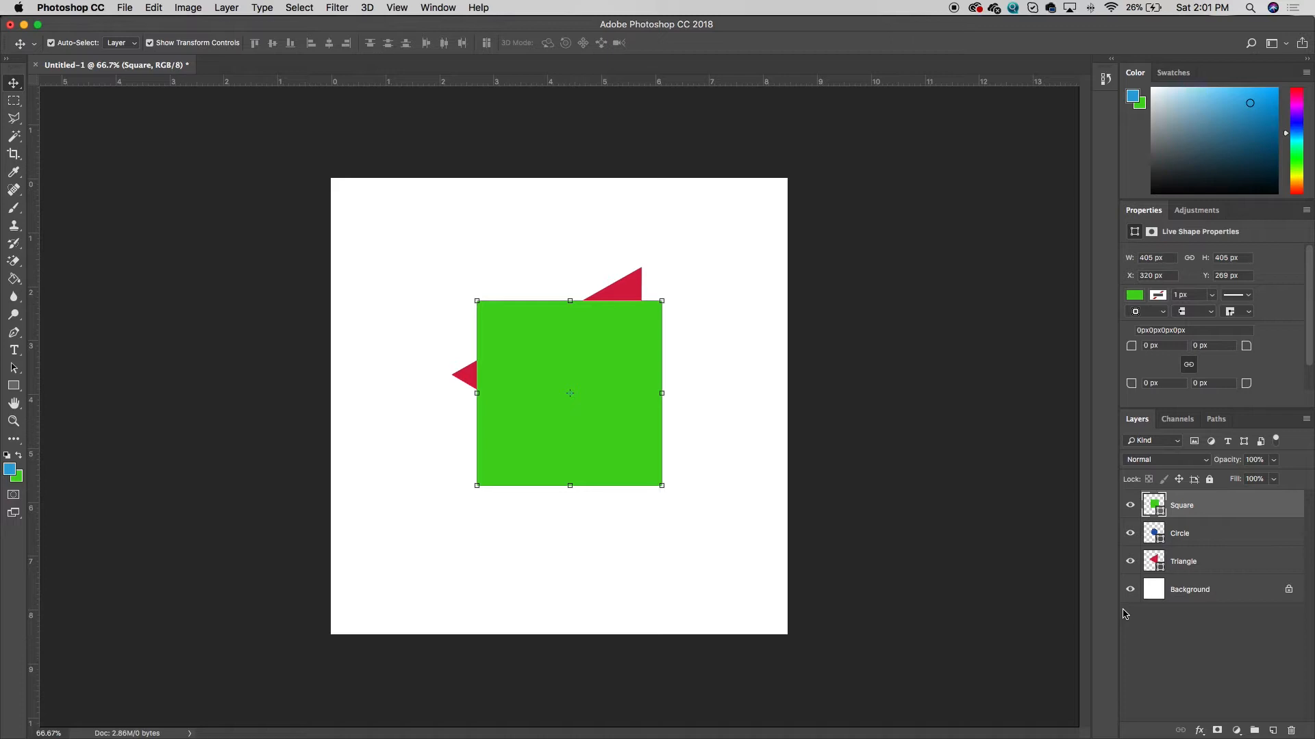
- Hide the Square and Circle layers to isolate the Triangle, and make both layers visible again
click(1131, 507)
click(1130, 533)
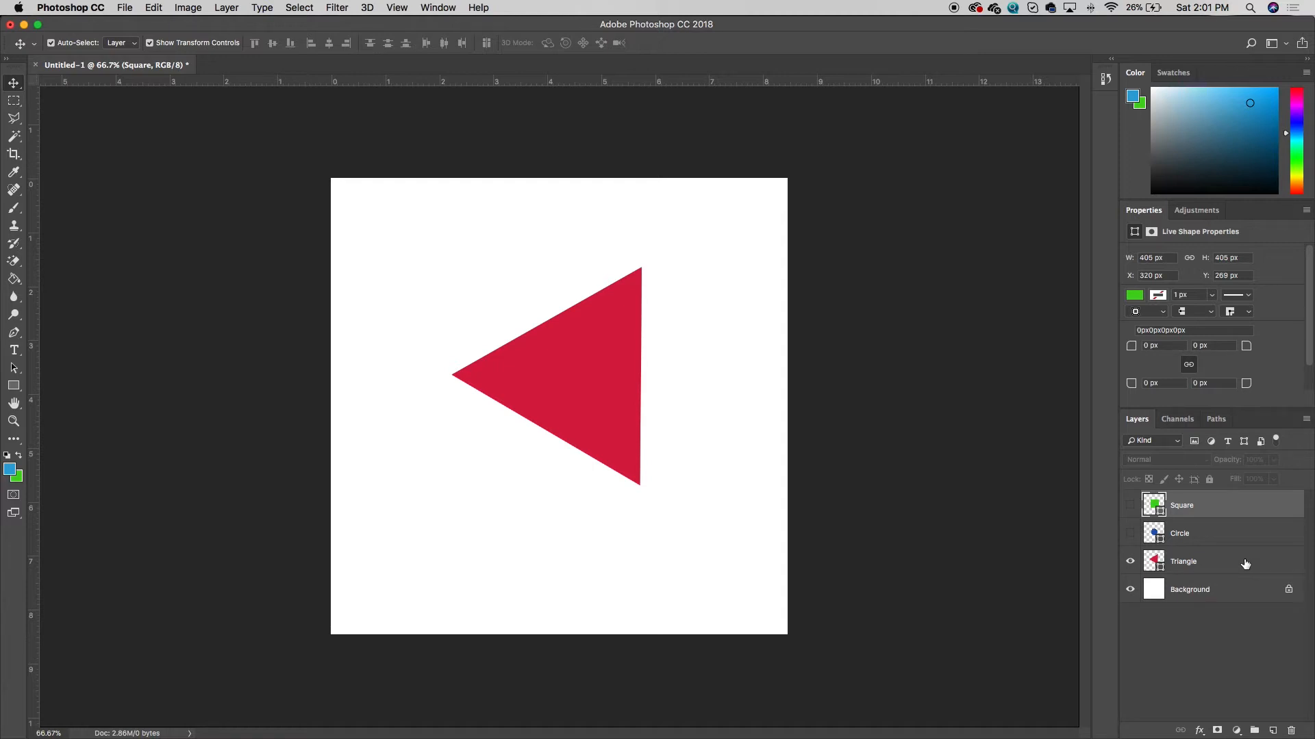
click(1130, 534)
click(1130, 507)
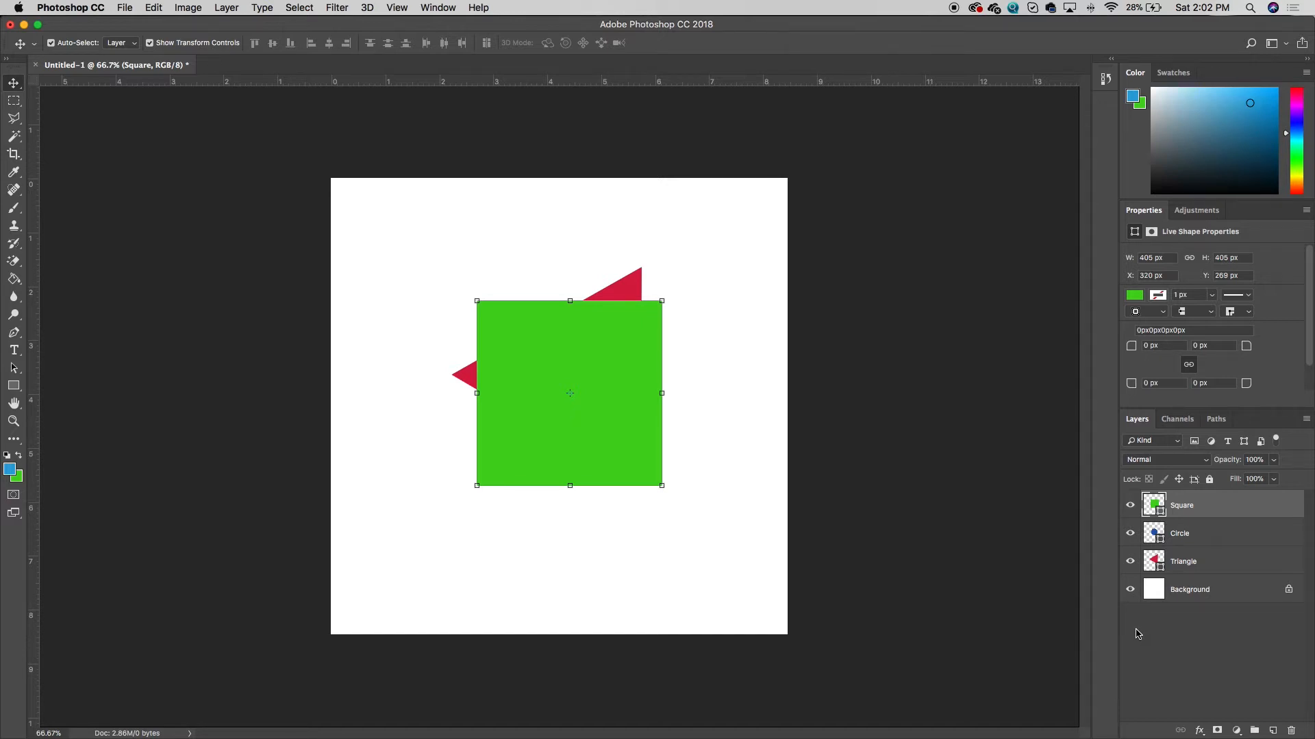
- Lock all attributes of the Circle layer and unlock it again
click(1262, 537)
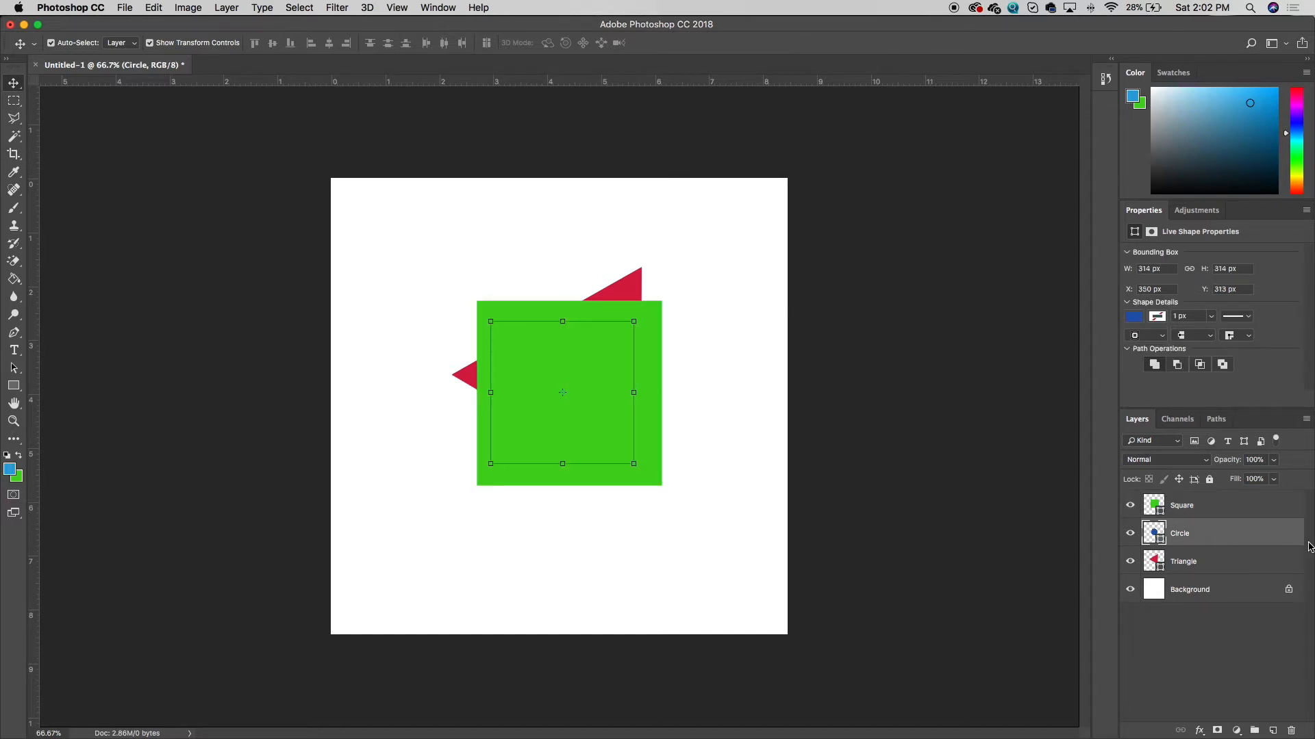
click(1210, 482)
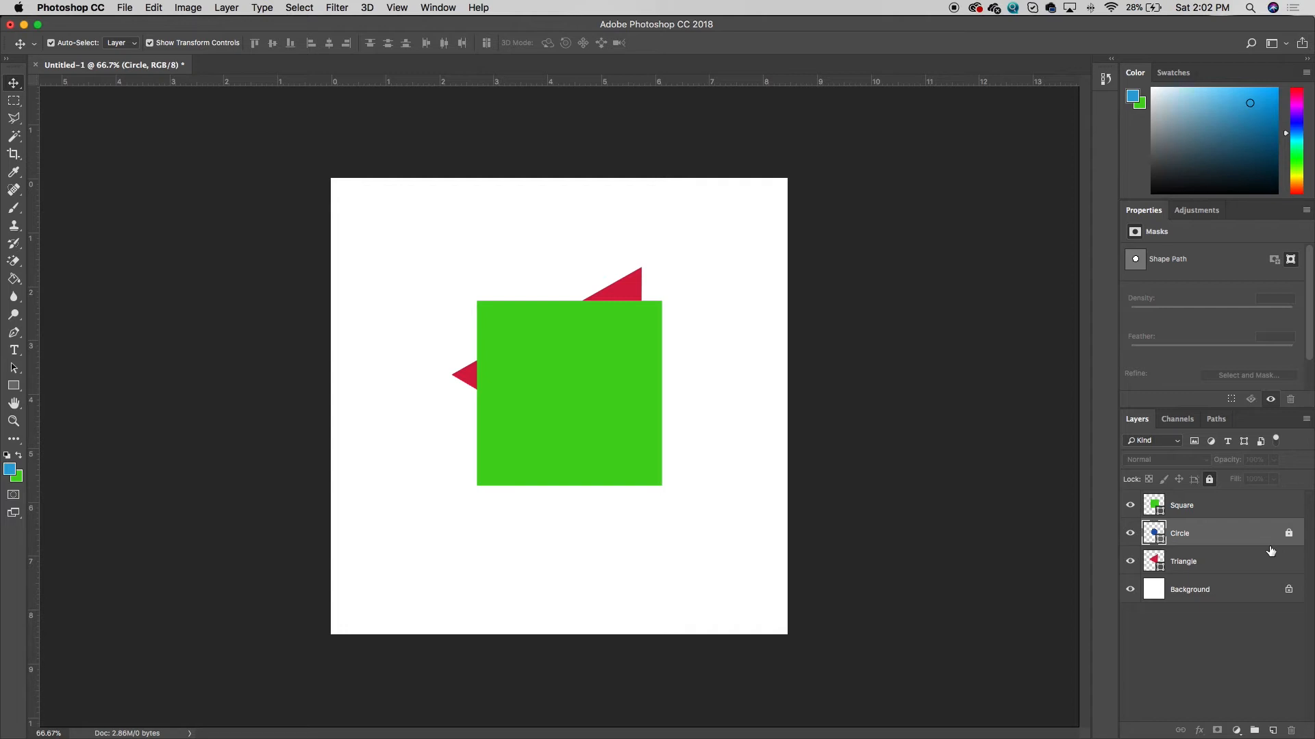
click(1209, 479)
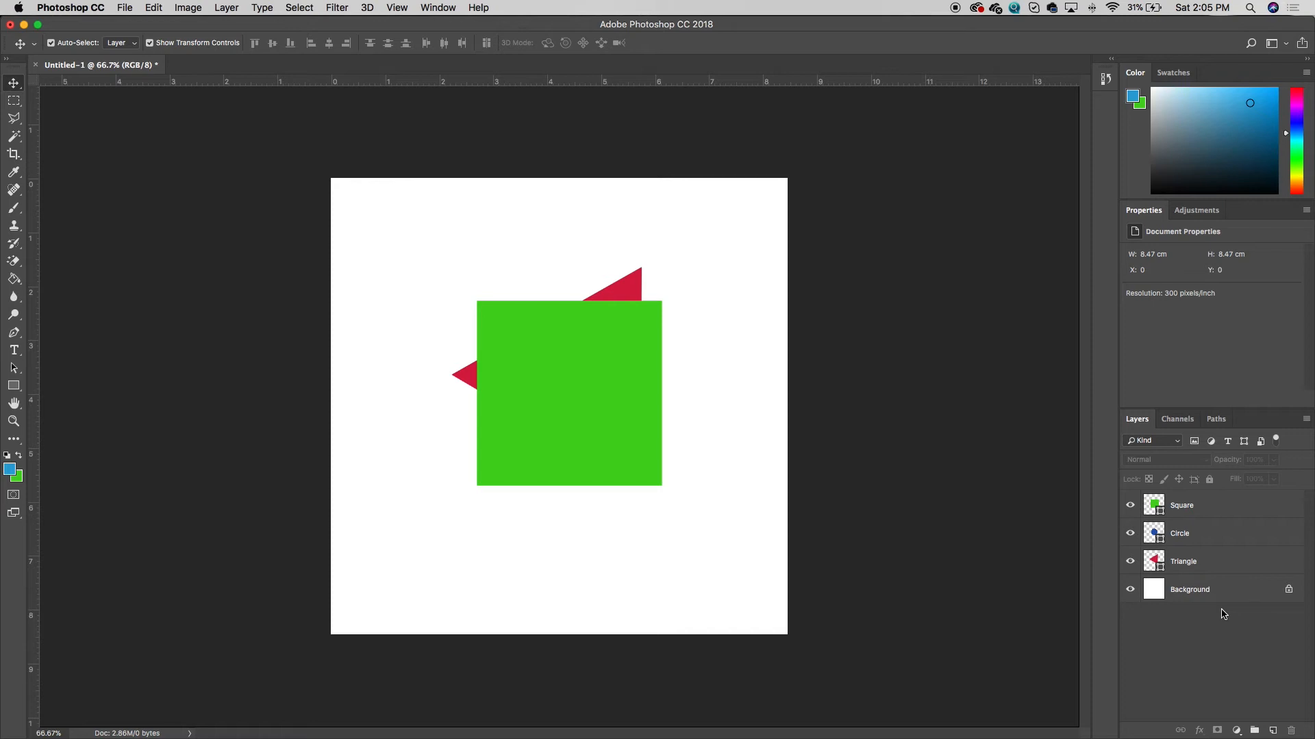
- Group the Square, Circle and Triangle layers together
super+click(1216, 510)
super+click(1204, 539)
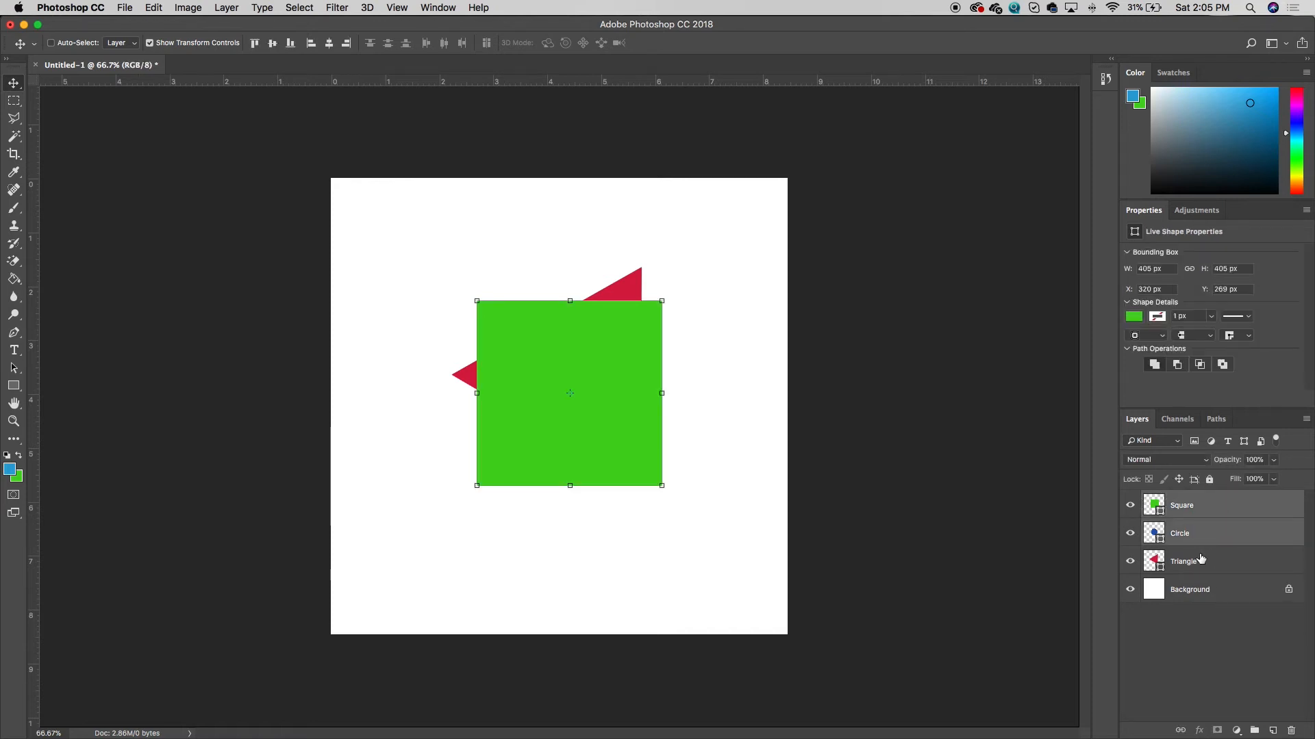
super+click(1201, 560)
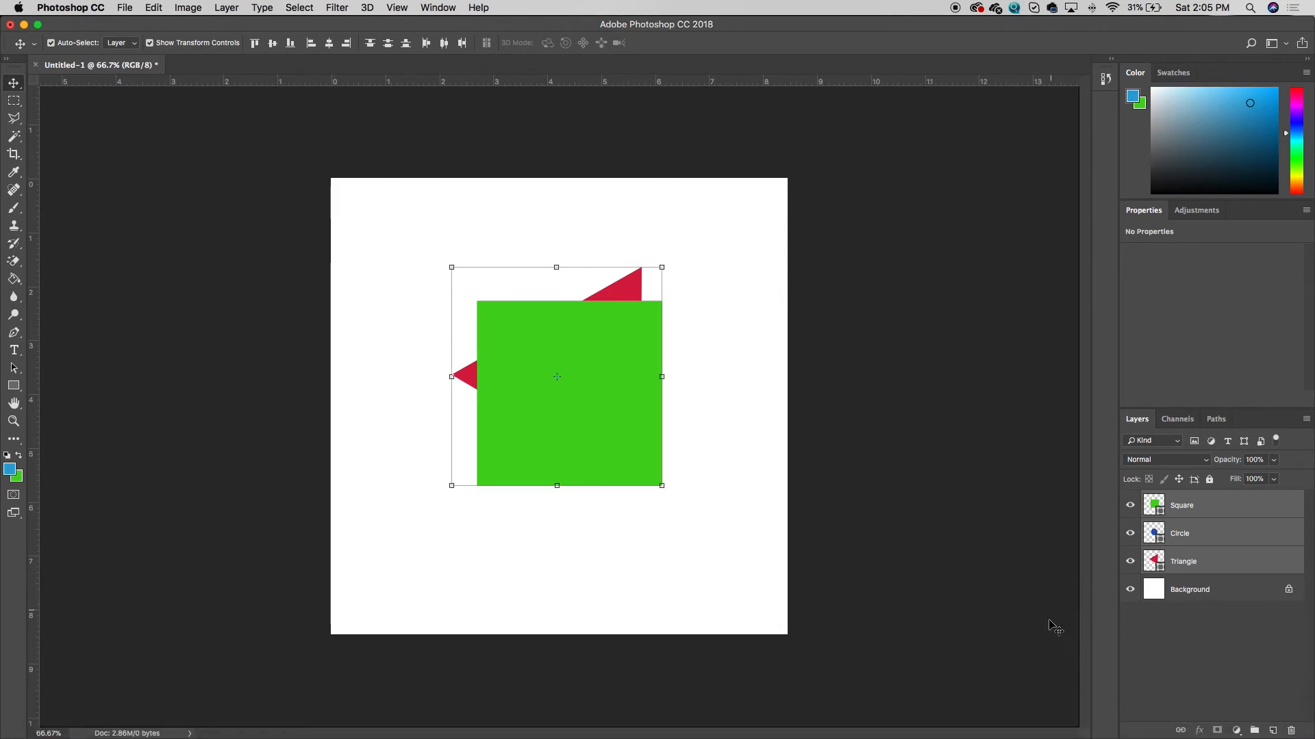
click(1254, 730)
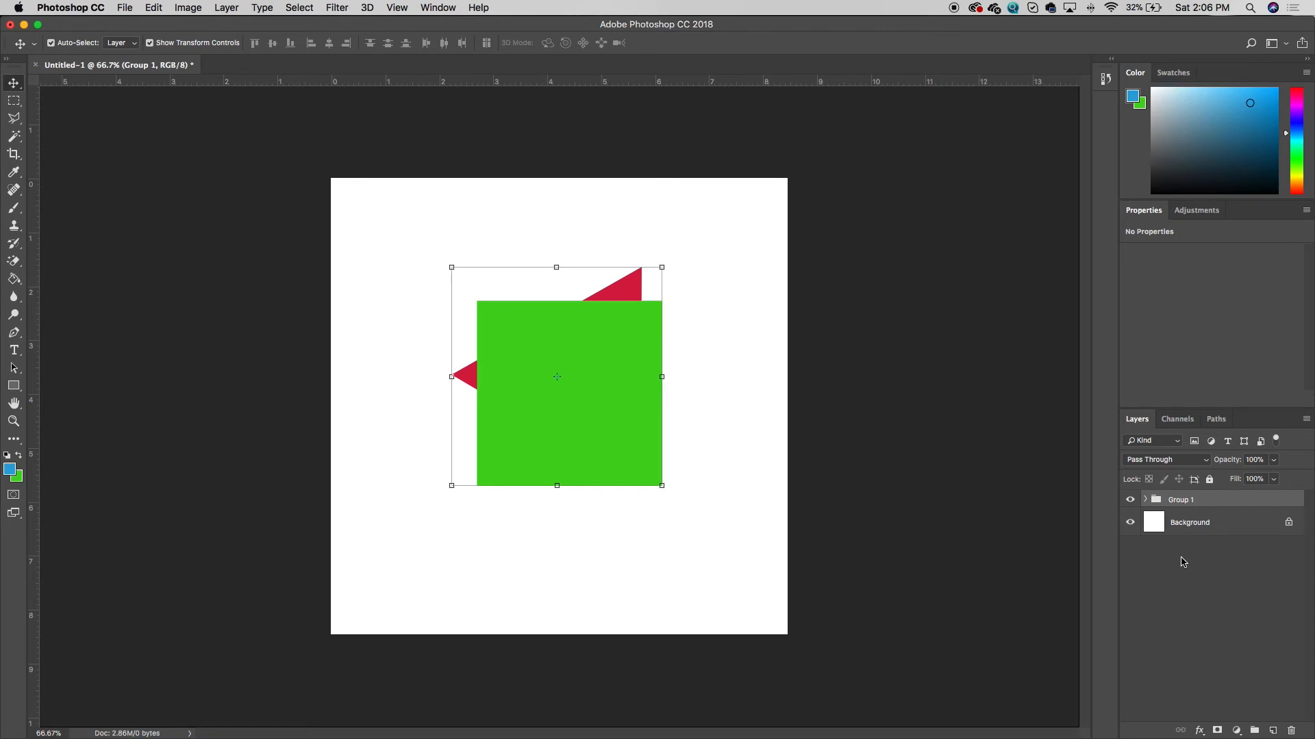
- Rename the new layer group as Shapes and expand it to show its layers
double_click(1186, 502)
text(Shapes)
key(Return)
click(1145, 500)
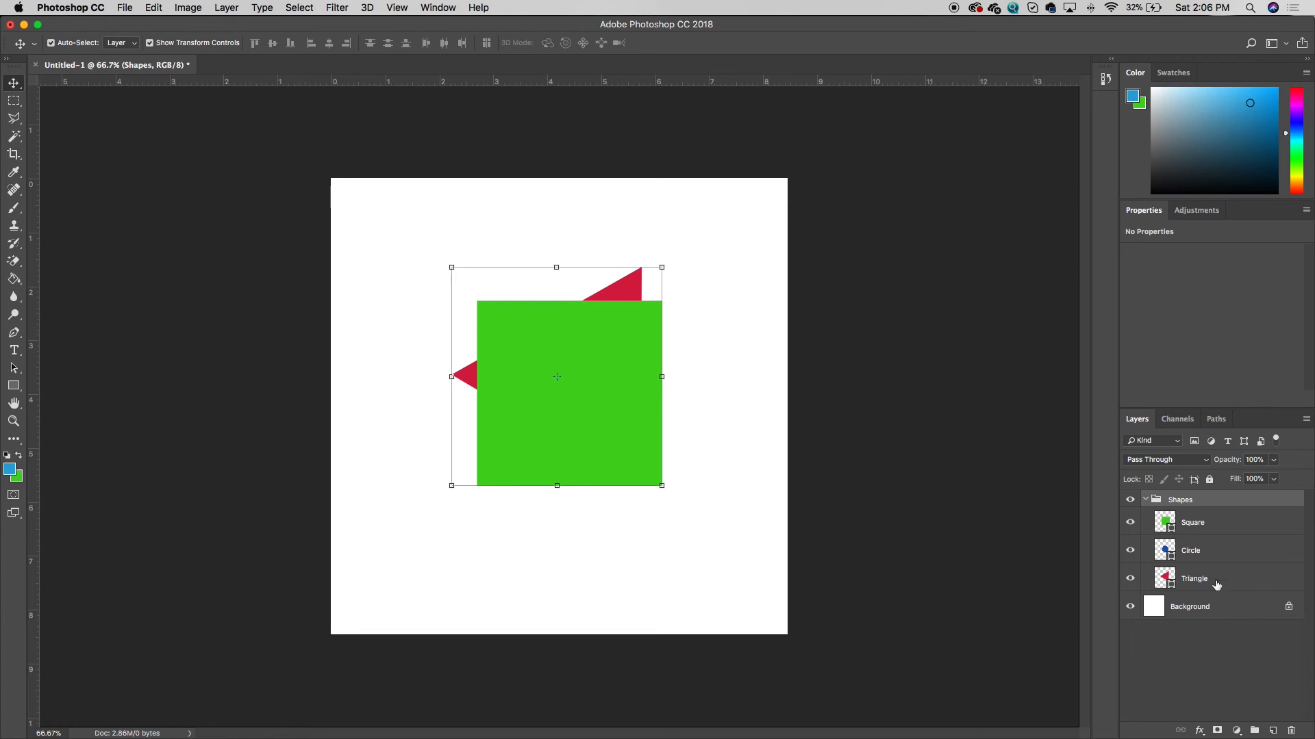
- Assign the Green colour label to the Square layer and deselect all layers
right_click(1231, 529)
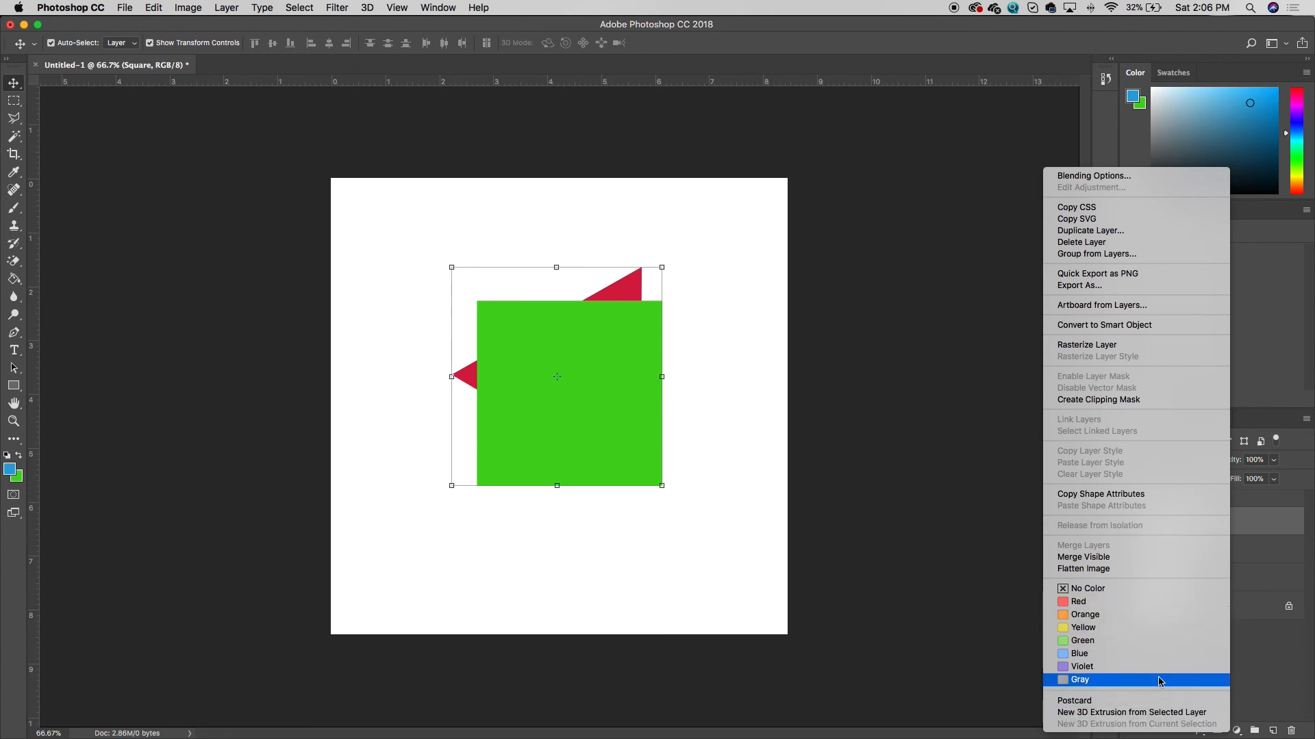
click(1153, 641)
click(1209, 678)
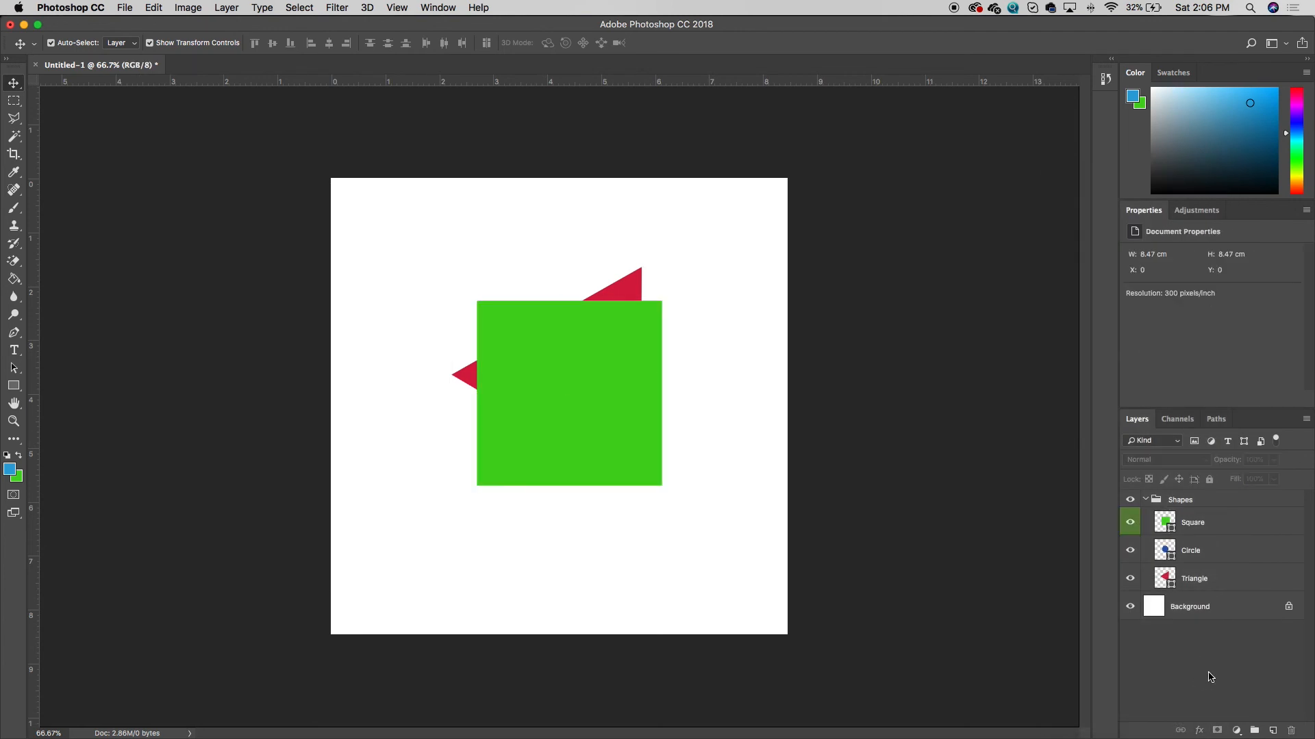